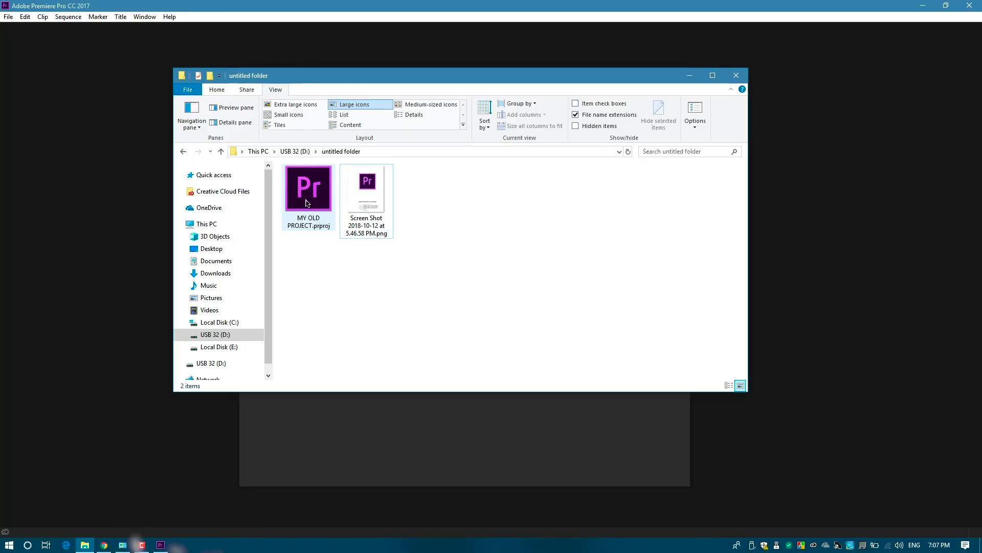
Step: Open MY OLD PROJECT.prproj from the untitled folder in the newer Premiere Pro
{"action": "double_click", "coordinate": [307, 203]}
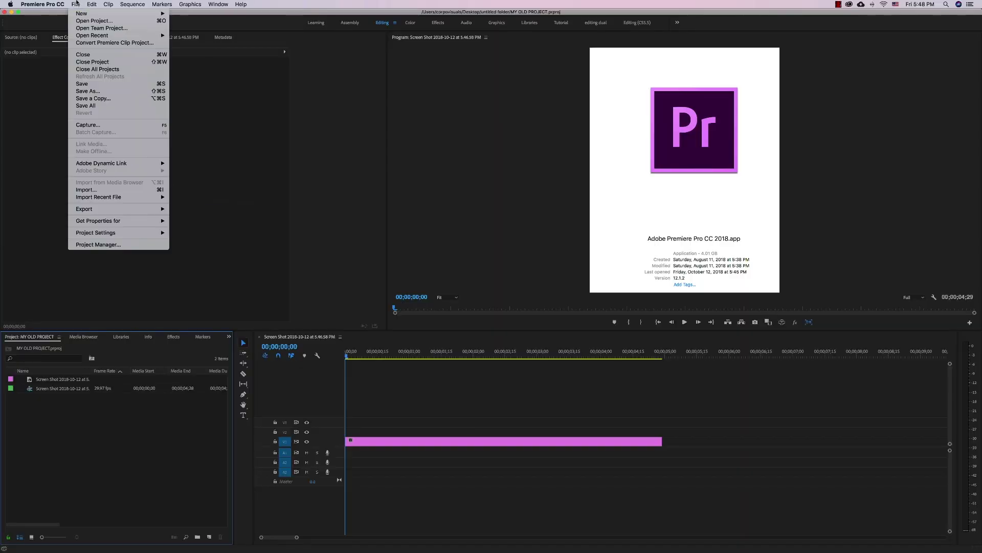
Step: Export the project as Final Cut Pro XML, saved as MY OLD PROJECT.xml
{"action": "mouse_move", "coordinate": [114, 208]}
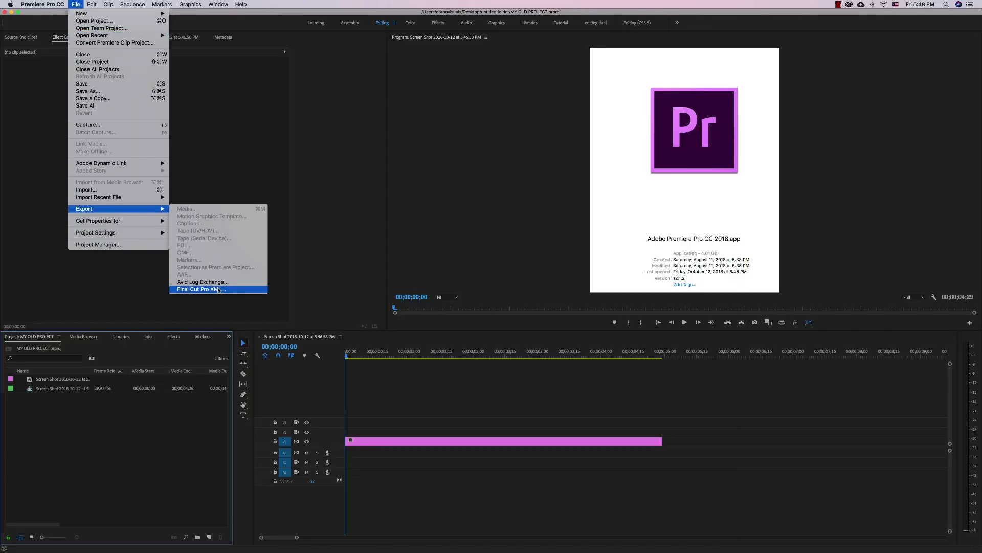
{"action": "left_click", "coordinate": [254, 290]}
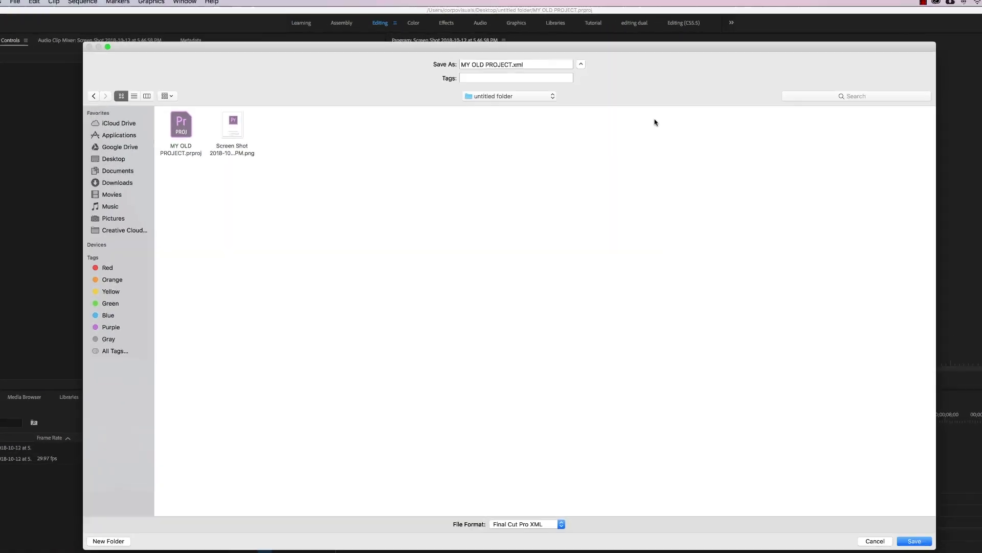
{"action": "key", "text": "Return"}
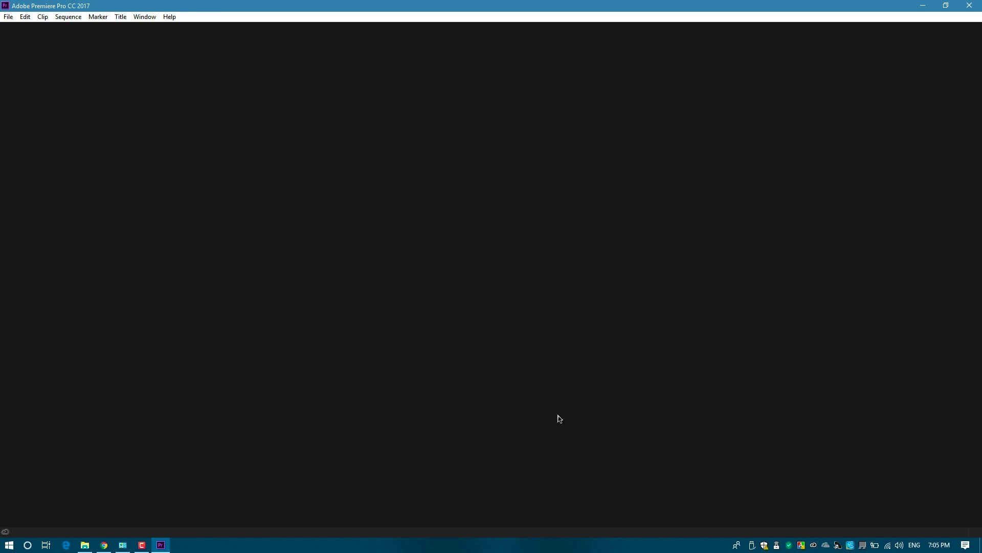
Step: Import MY OLD PROJECT.xml into the CC 2017 project and open its Screen Shot sequence
{"action": "right_click", "coordinate": [119, 353]}
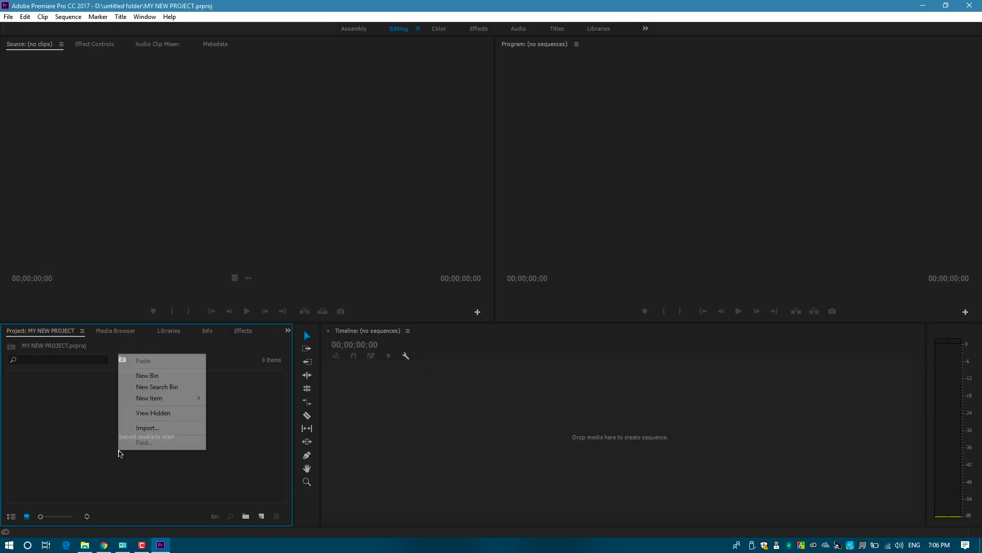
{"action": "left_click", "coordinate": [165, 423]}
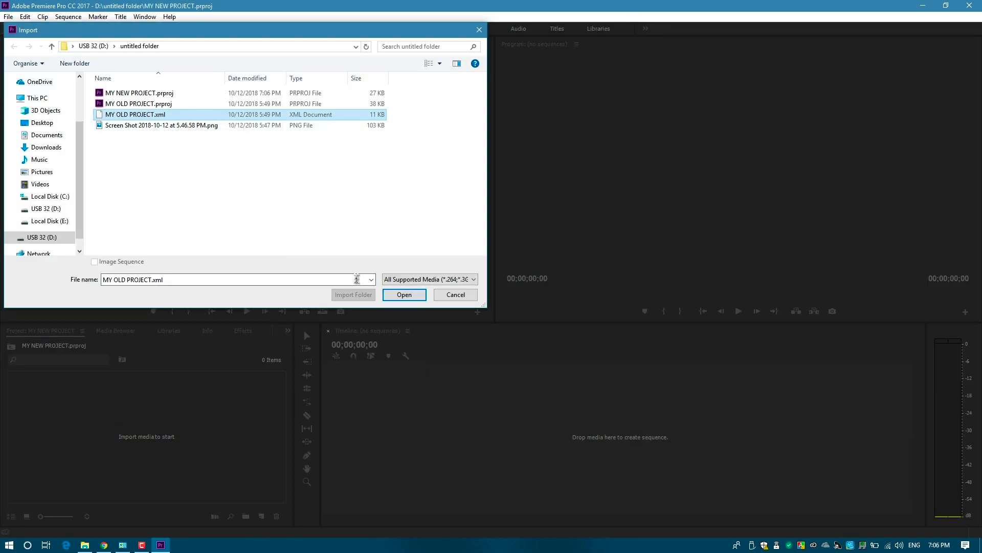
{"action": "left_click", "coordinate": [401, 293]}
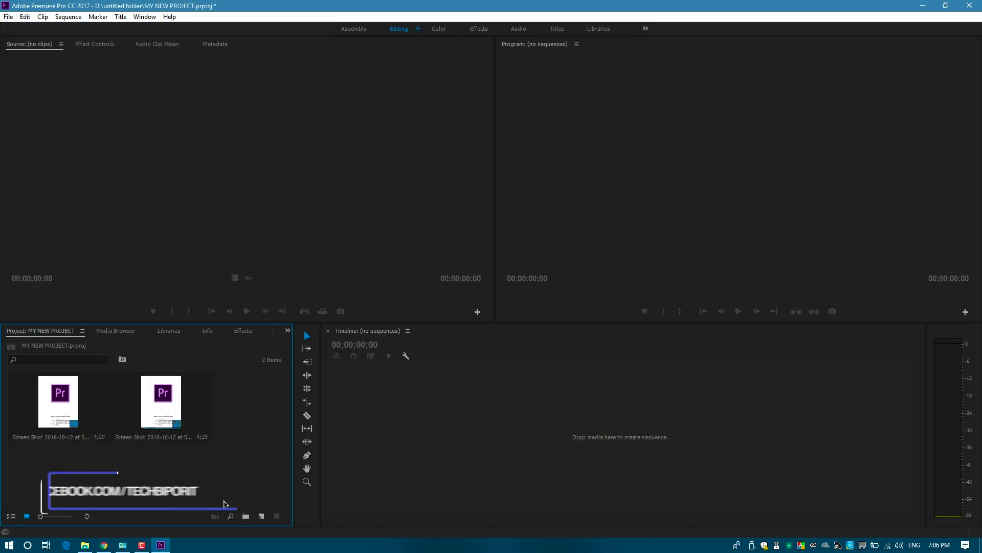
{"action": "left_click", "coordinate": [10, 516]}
{"action": "left_click", "coordinate": [51, 439]}
{"action": "double_click", "coordinate": [48, 400]}
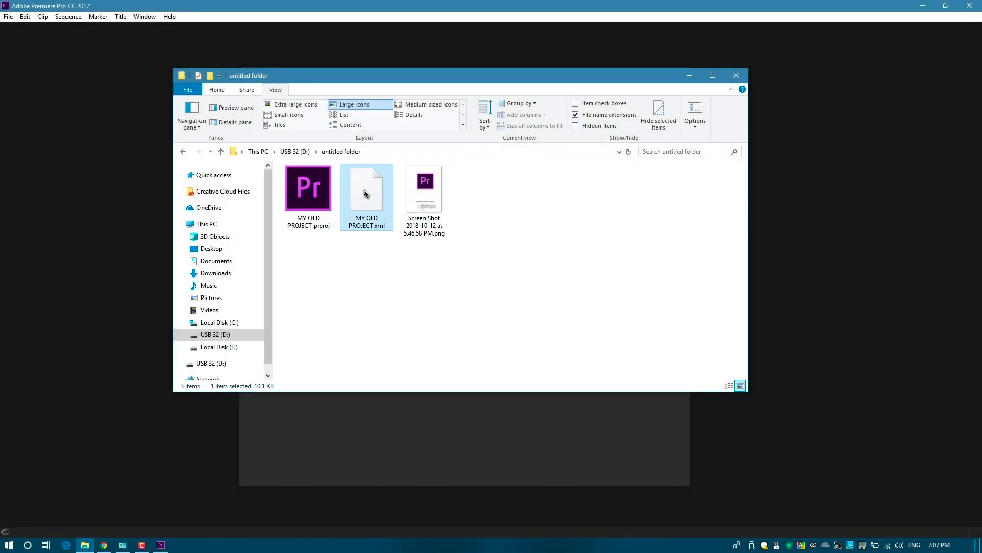
Step: Delete MY OLD PROJECT.xml from the untitled folder
{"action": "right_click", "coordinate": [364, 191]}
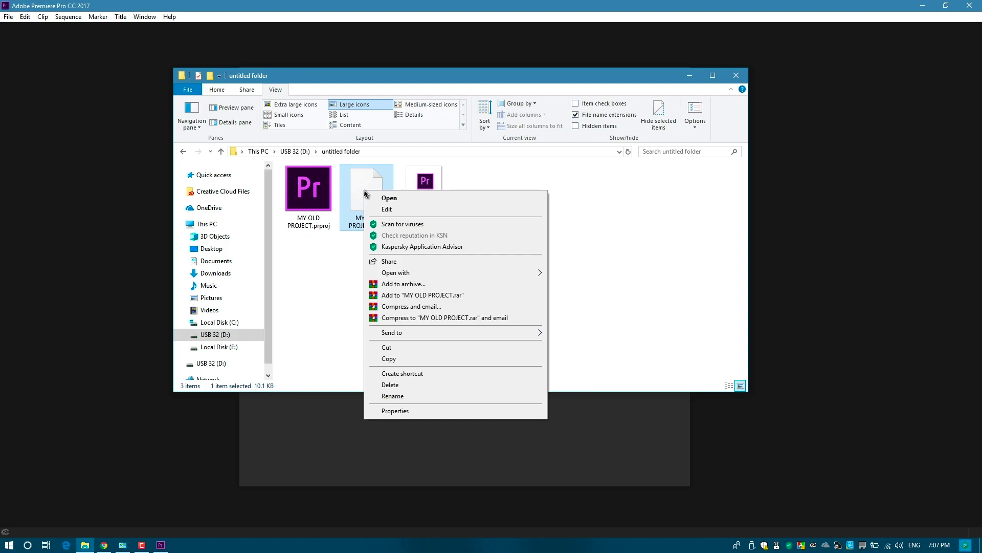
{"action": "left_click", "coordinate": [390, 384]}
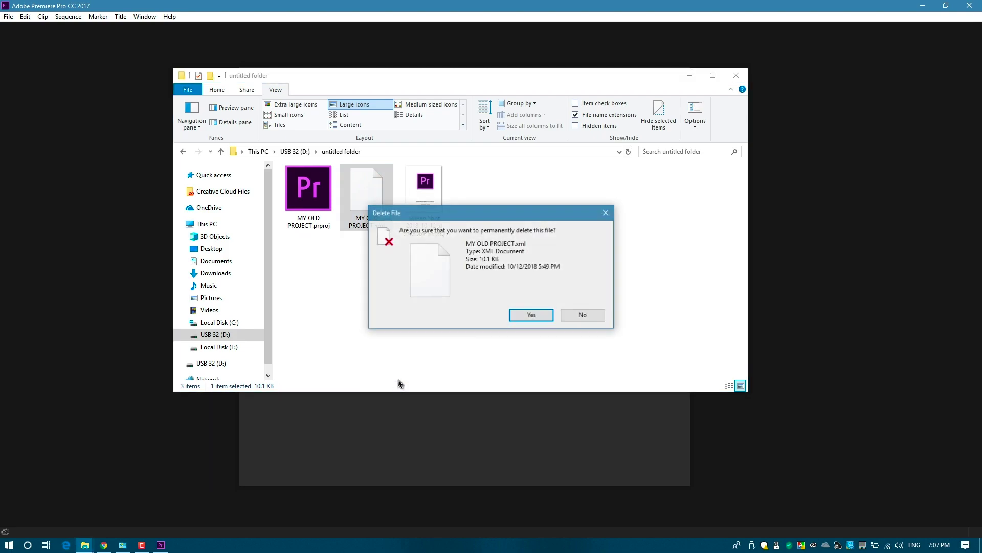
{"action": "left_click", "coordinate": [532, 315]}
Step: Try opening MY OLD PROJECT.prproj in Premiere Pro CC 2017 and dismiss the newer-version error
{"action": "double_click", "coordinate": [307, 203]}
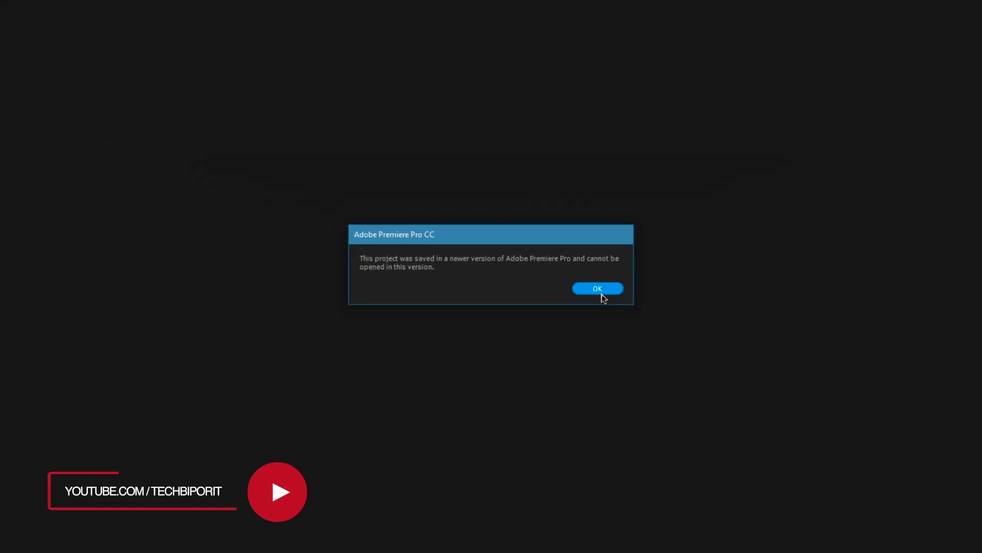
{"action": "left_click", "coordinate": [599, 289]}
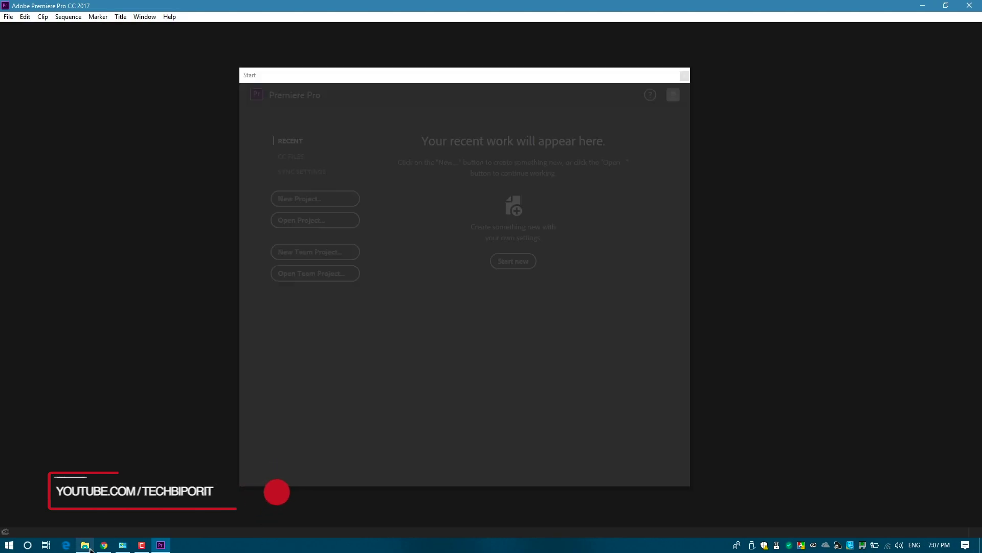
{"action": "left_click", "coordinate": [88, 547]}
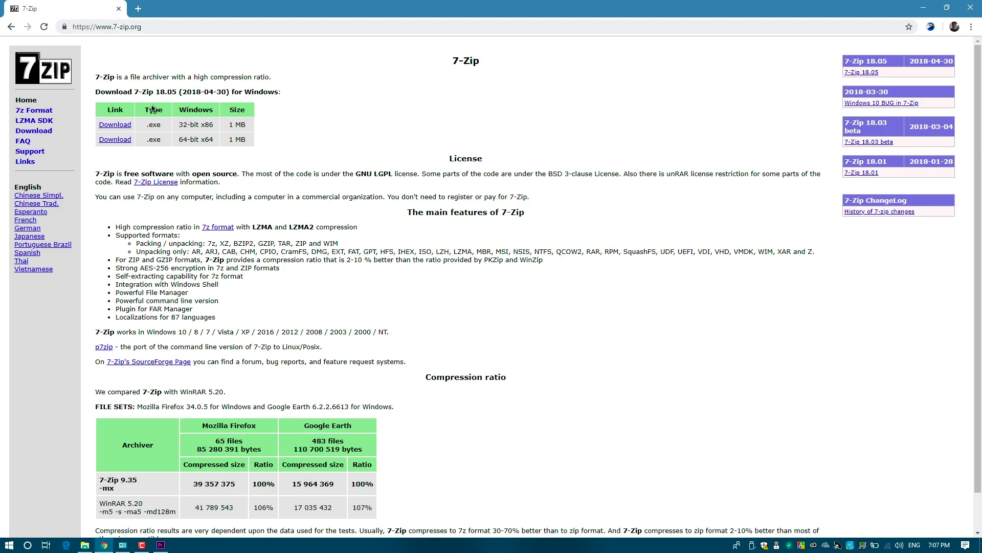
Step: Download the 64-bit x64 7-Zip 18.05 installer from 7-zip.org
{"action": "left_click", "coordinate": [99, 24]}
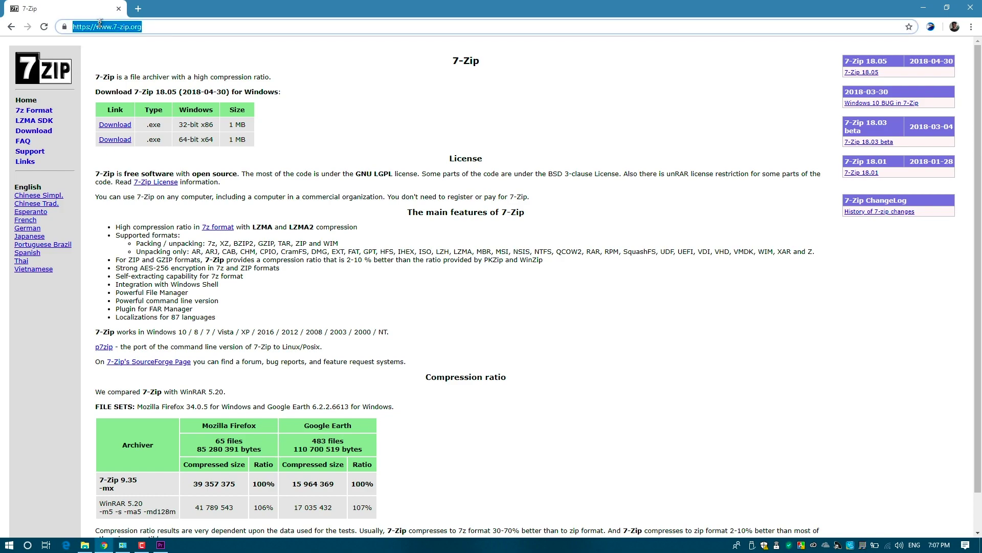
{"action": "left_click", "coordinate": [161, 87]}
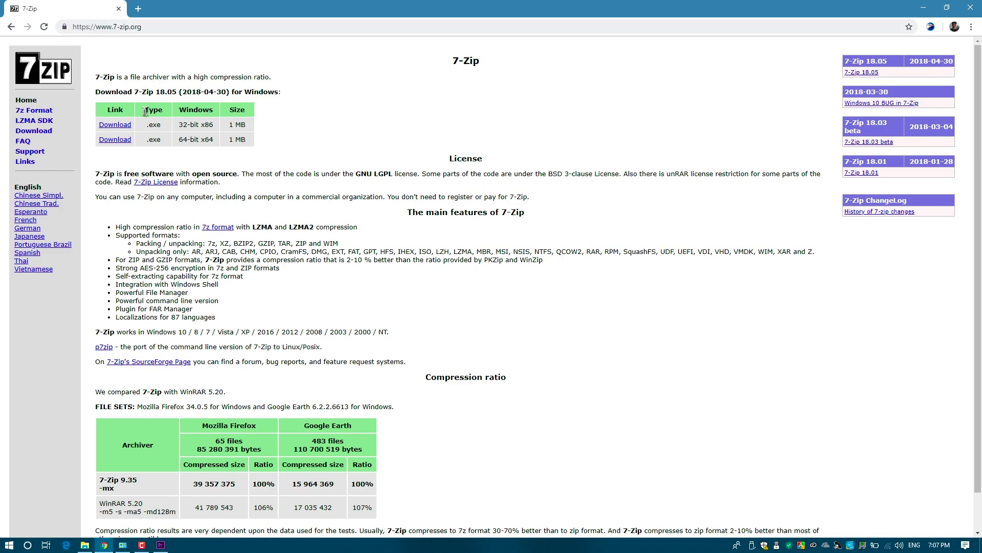
{"action": "left_click", "coordinate": [119, 141]}
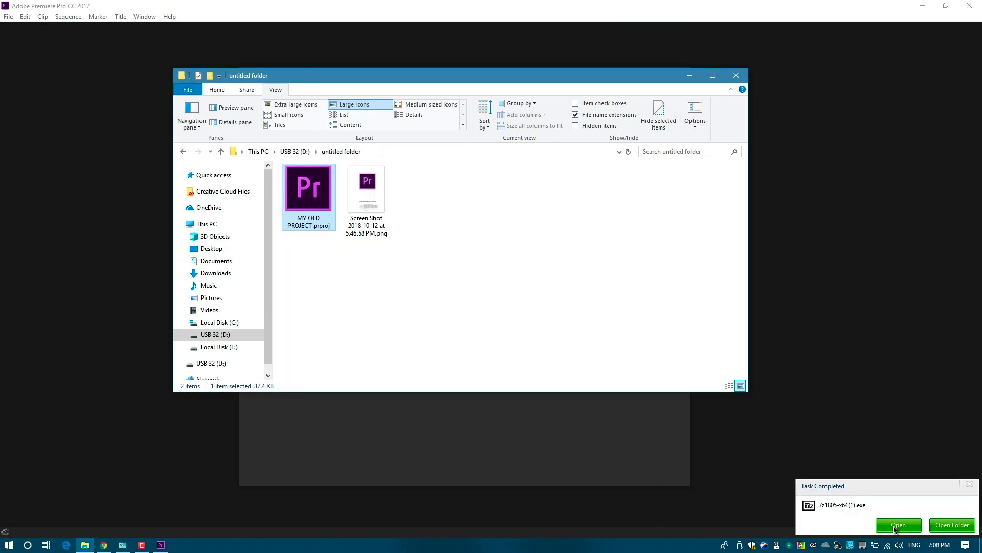
Step: Install 7-Zip from the downloaded installer into Program Files
{"action": "left_click", "coordinate": [895, 526]}
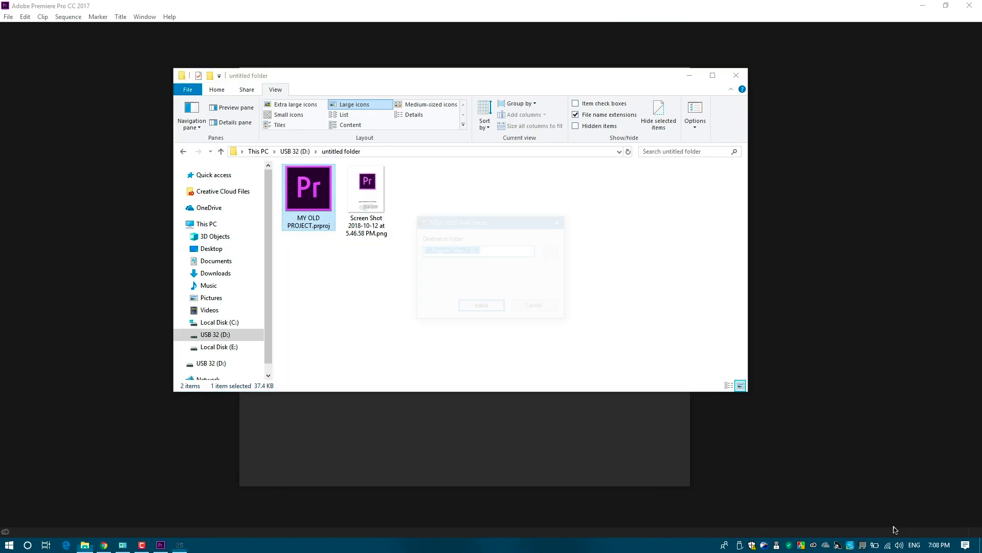
{"action": "left_click", "coordinate": [485, 308]}
{"action": "left_click", "coordinate": [485, 307]}
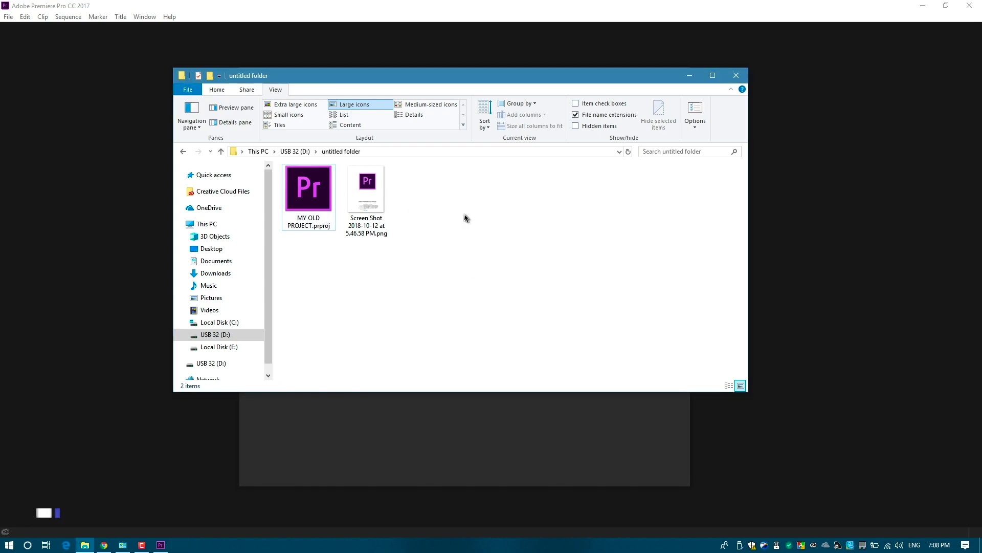
Step: Extract MY OLD PROJECT.prproj here with 7-Zip, producing a MY OLD PROJECT file
{"action": "right_click", "coordinate": [318, 217]}
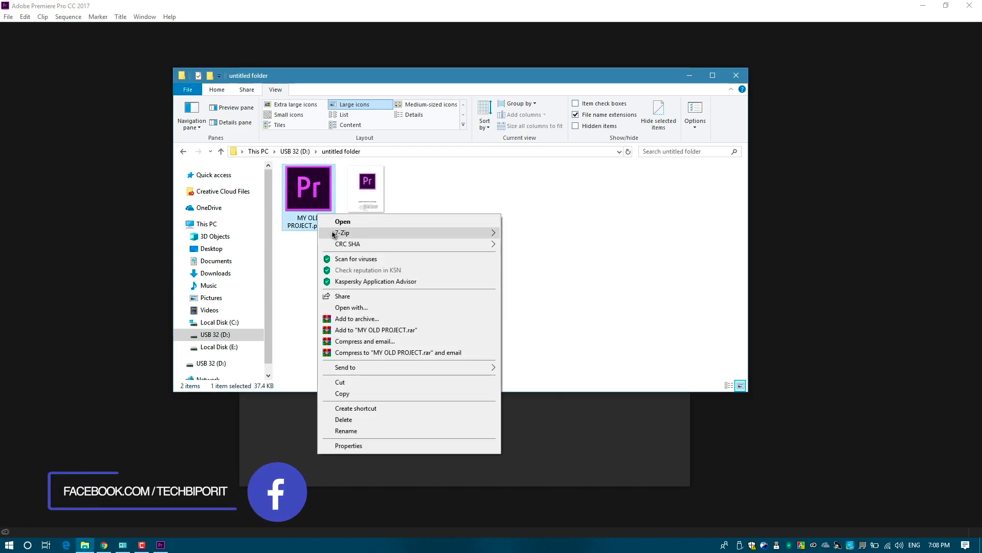
{"action": "mouse_move", "coordinate": [333, 234]}
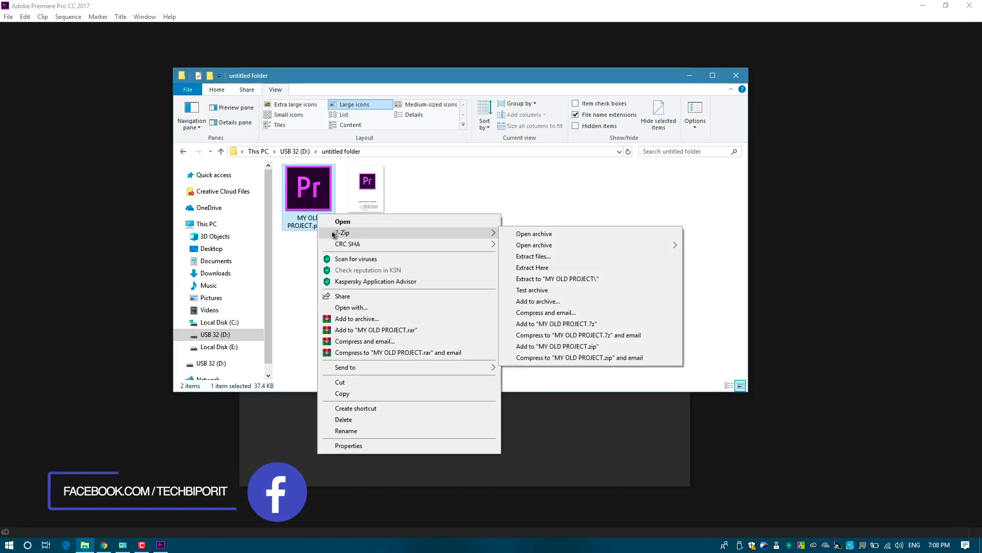
{"action": "left_click", "coordinate": [517, 271]}
Step: Choose Open with for the extracted MY OLD PROJECT file
{"action": "left_click", "coordinate": [438, 196]}
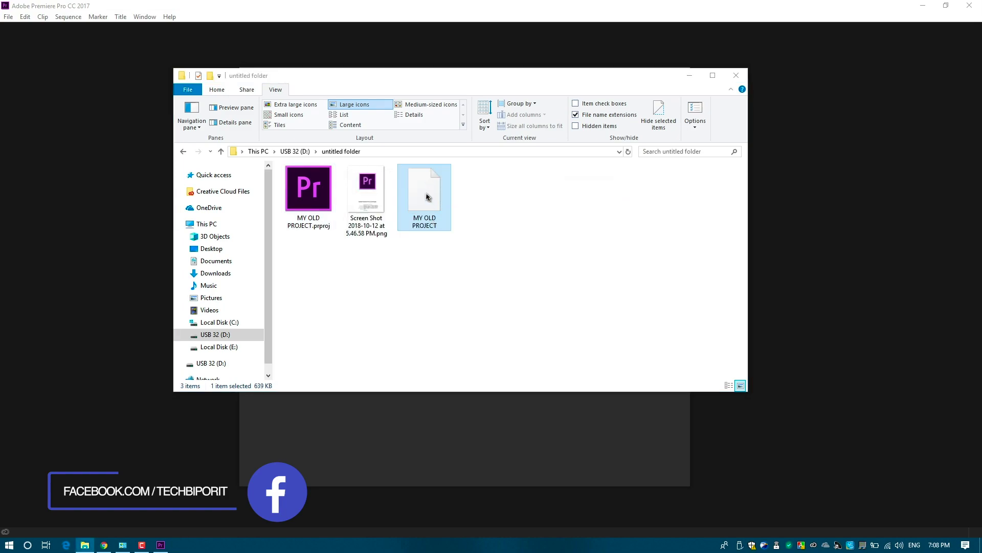
{"action": "left_click_drag", "start_coordinate": [426, 197], "coordinate": [501, 221]}
{"action": "right_click", "coordinate": [429, 209]}
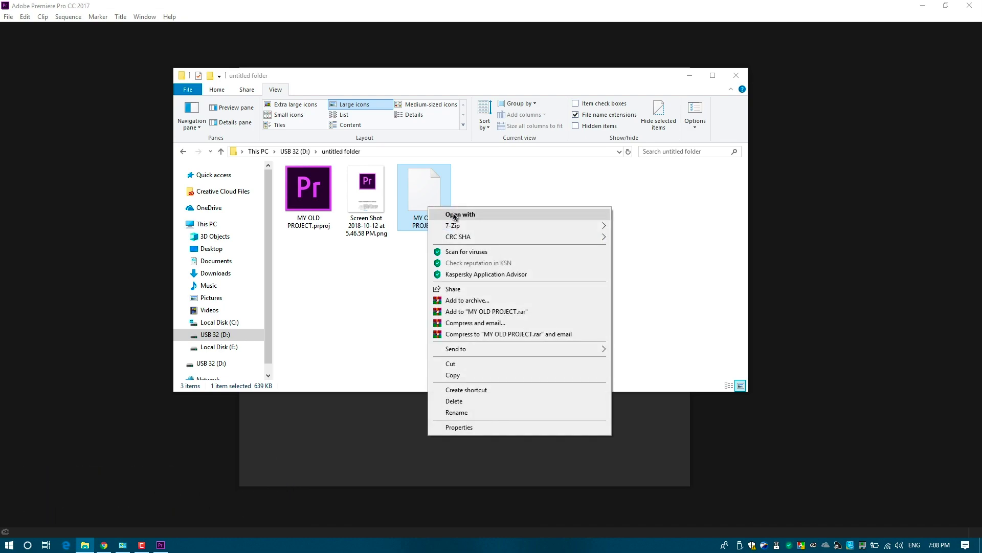
{"action": "left_click", "coordinate": [471, 215]}
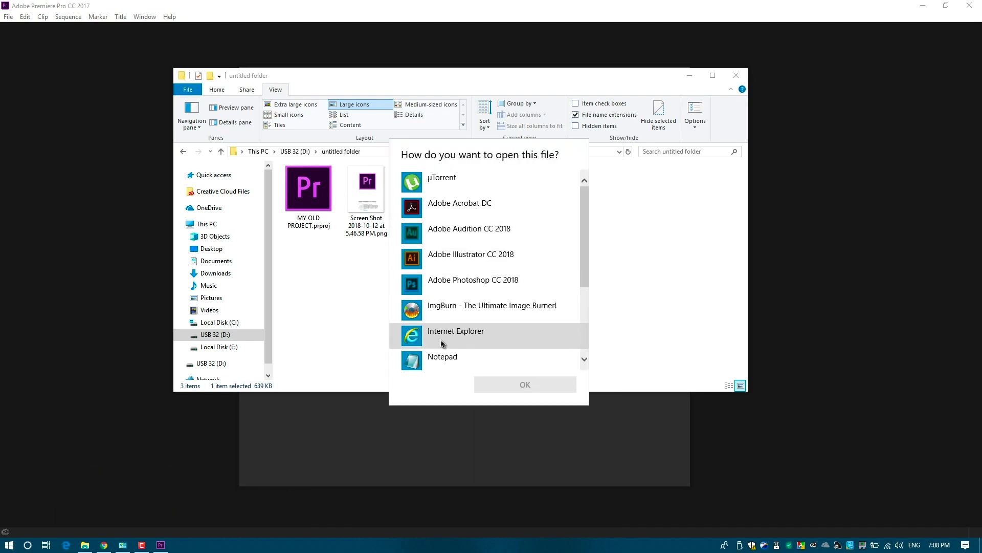
Step: Open the extracted file in Notepad and change its Version value from 35 to 1
{"action": "left_click", "coordinate": [443, 358]}
{"action": "left_click", "coordinate": [488, 383]}
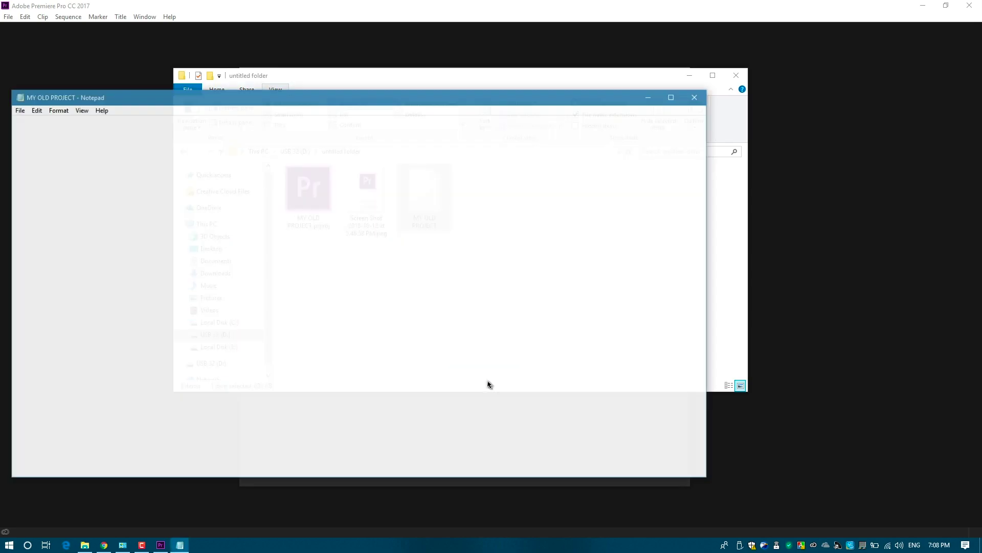
{"action": "left_click_drag", "start_coordinate": [61, 473], "coordinate": [90, 474]}
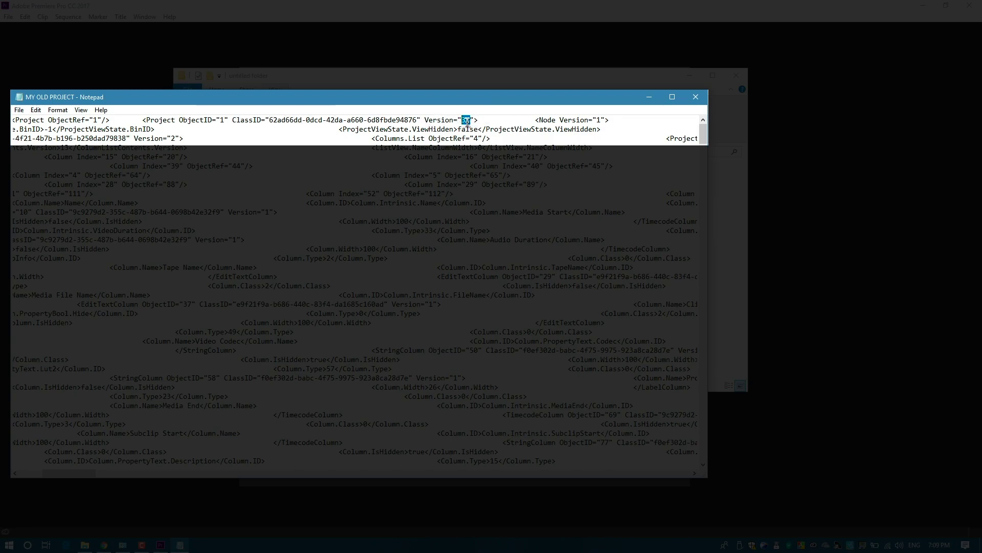
{"action": "type", "text": "1"}
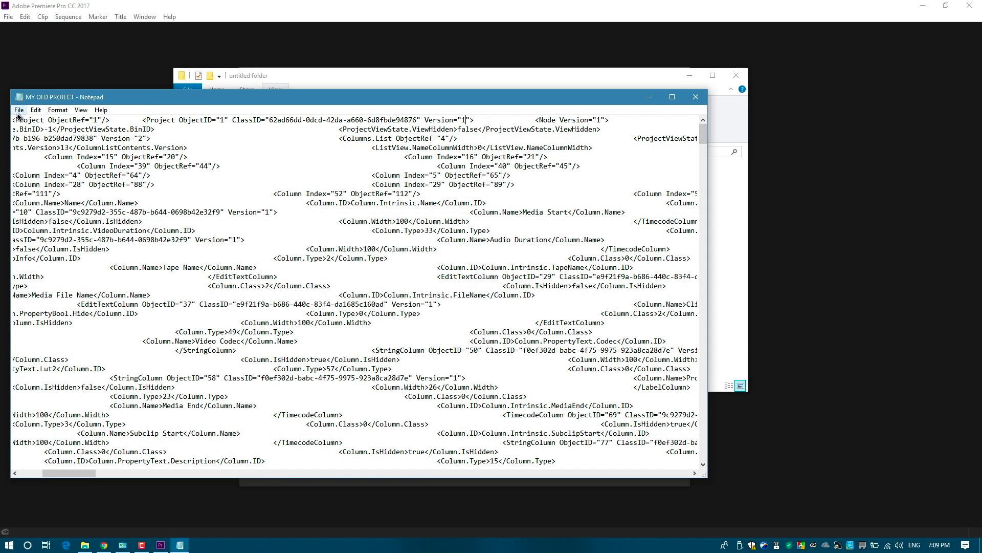
Step: Save the edited project file and close Notepad
{"action": "left_click", "coordinate": [18, 111]}
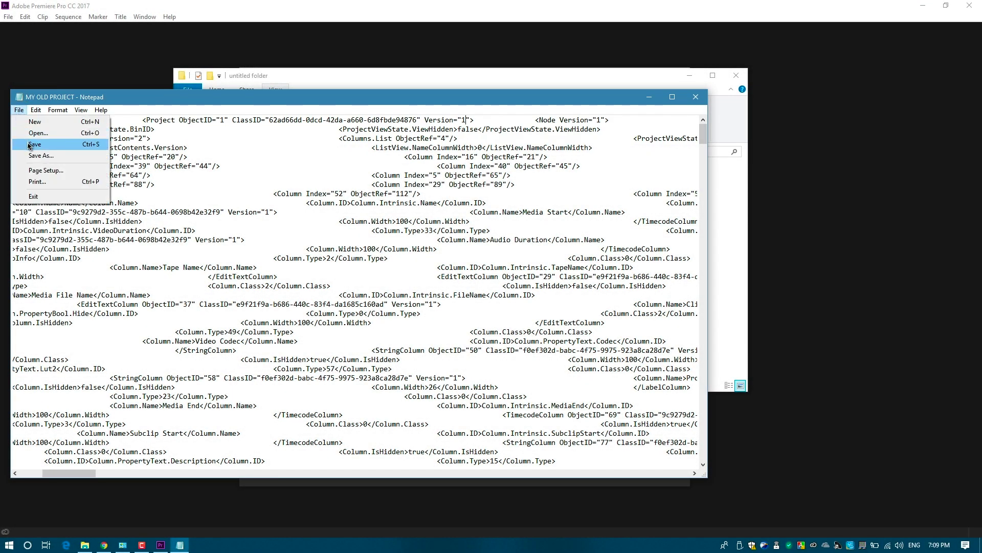
{"action": "left_click", "coordinate": [29, 144]}
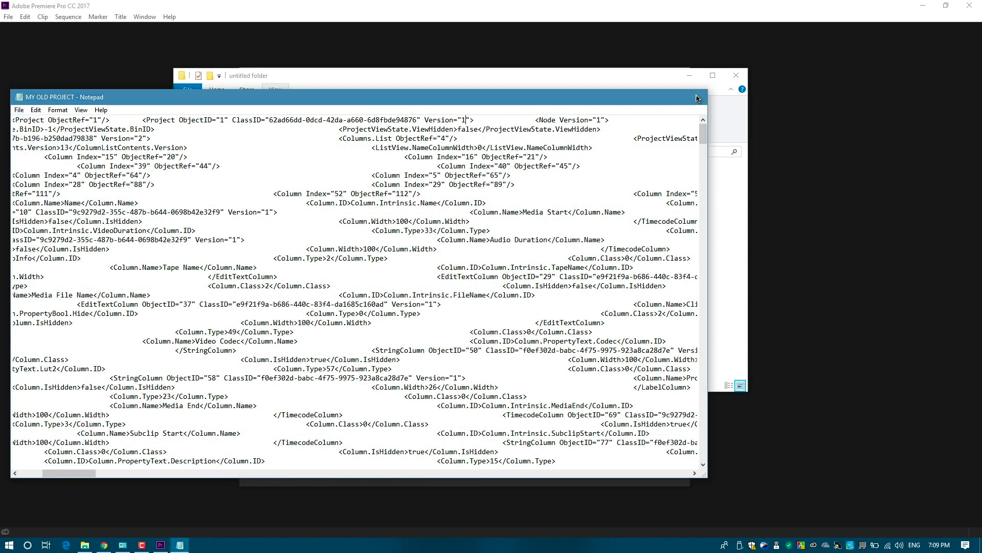
{"action": "left_click", "coordinate": [697, 97]}
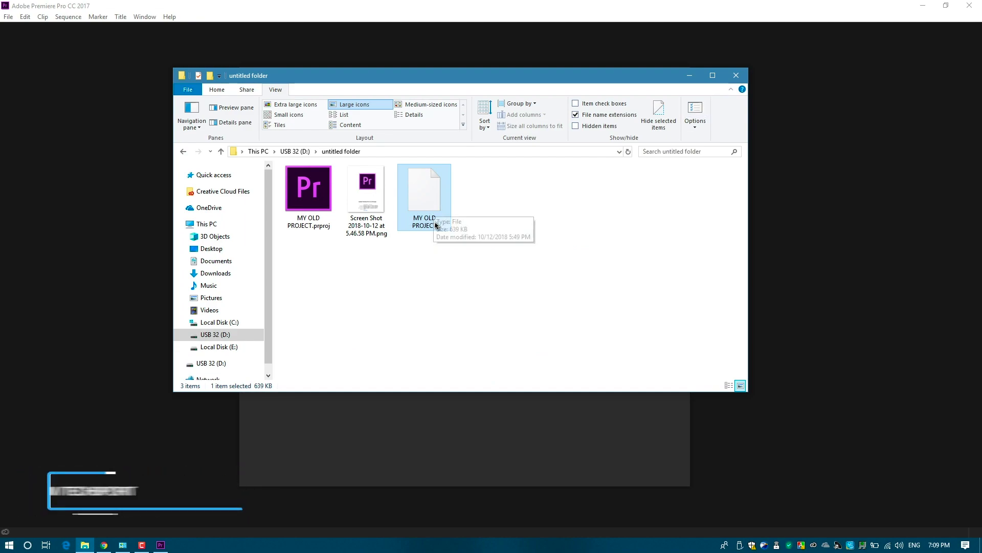
Step: Rename the edited file to Downgrade and compress it with 7-Zip into a gzip archive, Downgrade.gz
{"action": "right_click", "coordinate": [421, 233]}
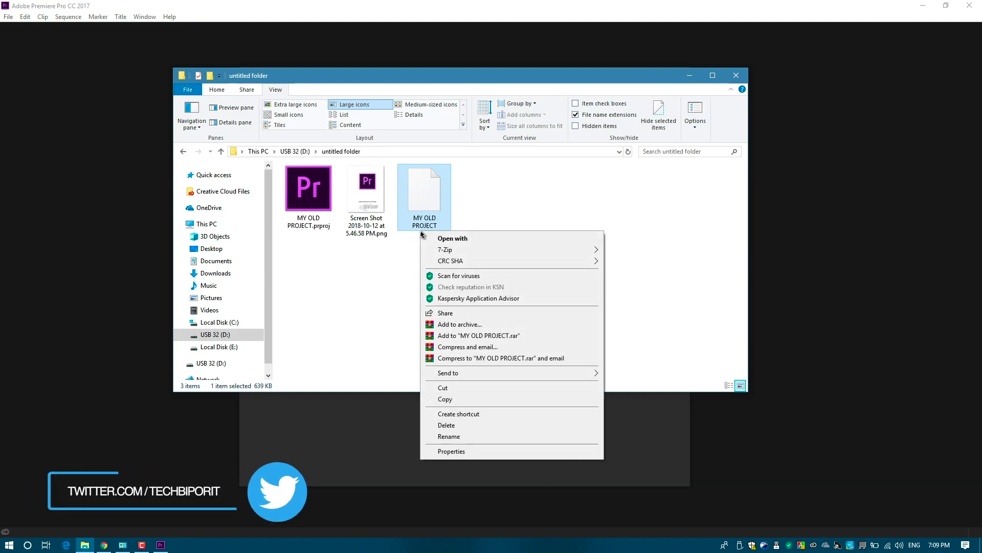
{"action": "left_click", "coordinate": [445, 438]}
{"action": "type", "text": "Downgrade"}
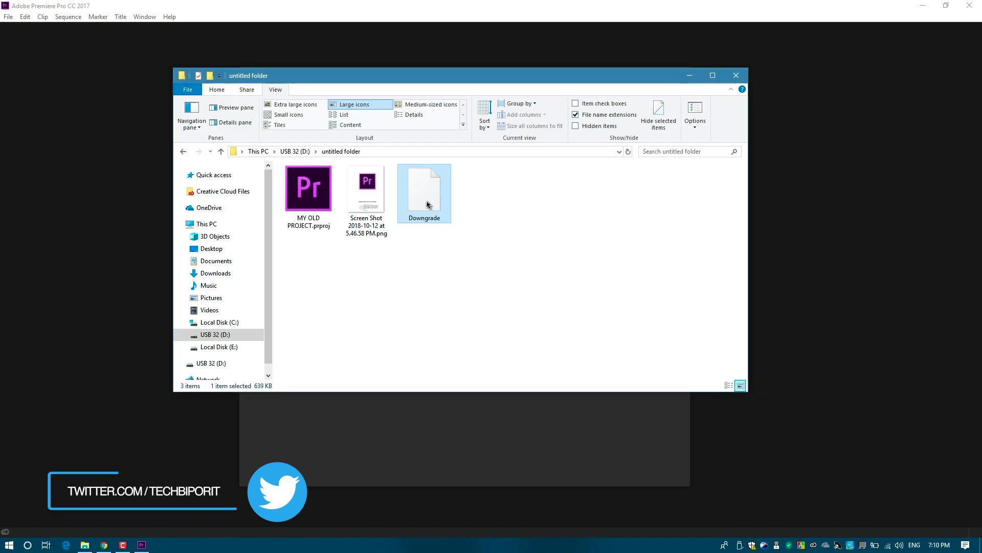
{"action": "right_click", "coordinate": [432, 204]}
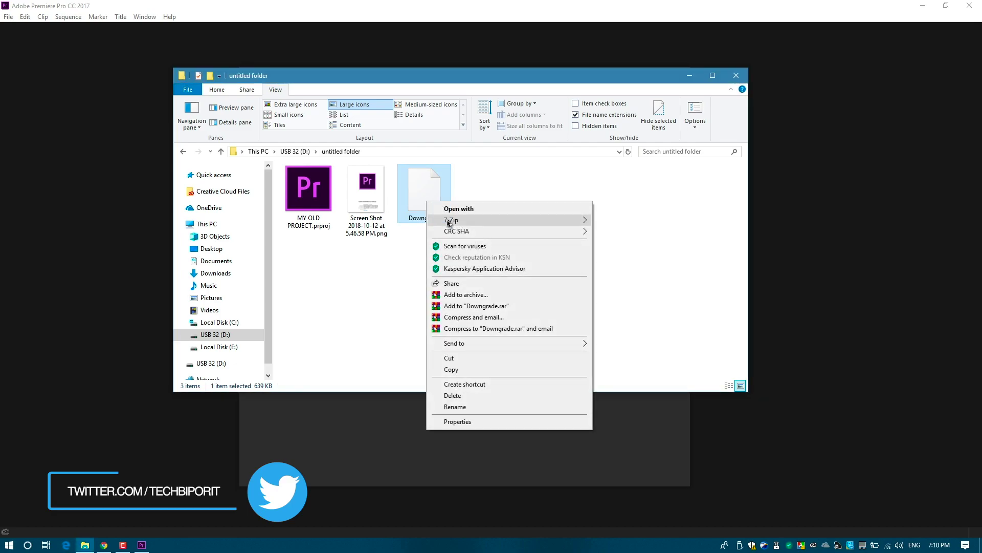
{"action": "mouse_move", "coordinate": [447, 223]}
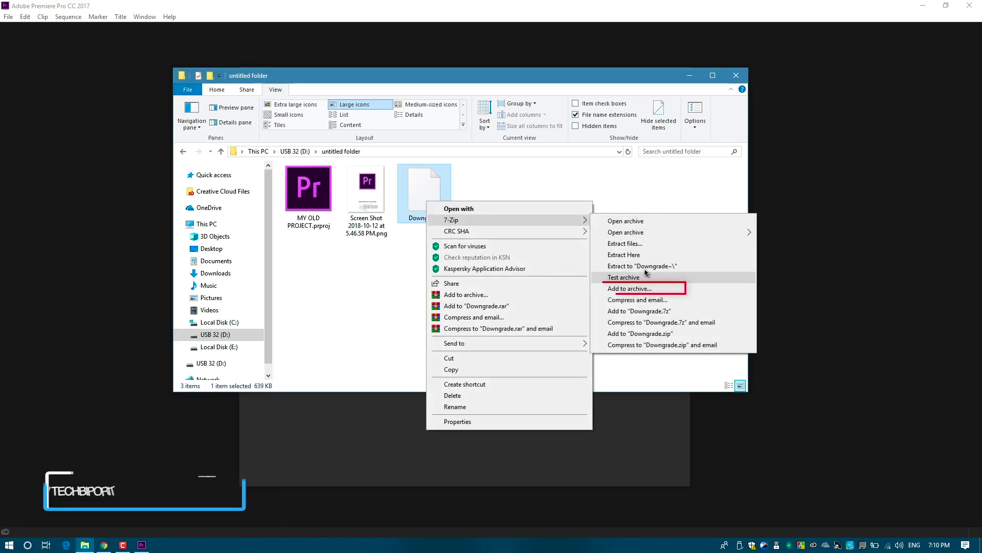
{"action": "left_click", "coordinate": [630, 288]}
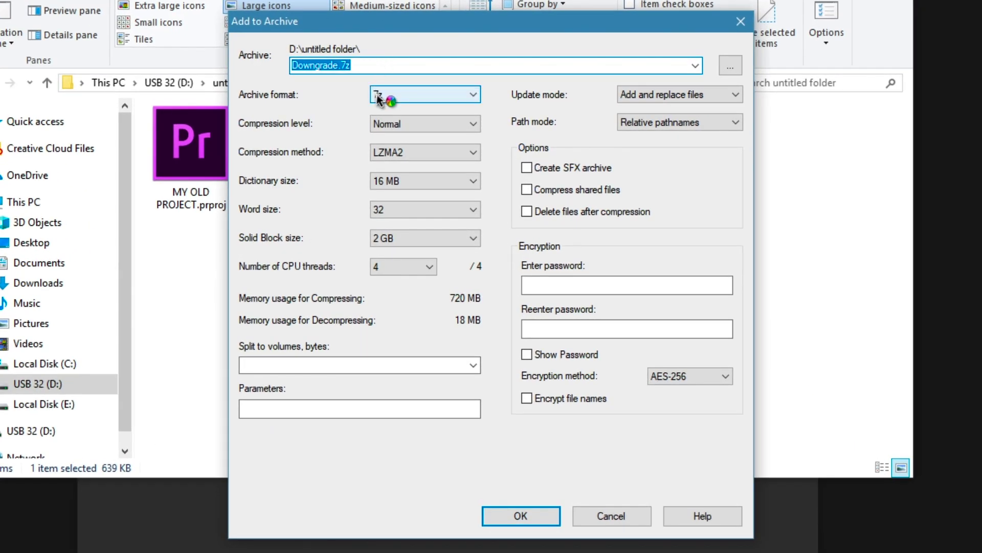
{"action": "left_click", "coordinate": [378, 98]}
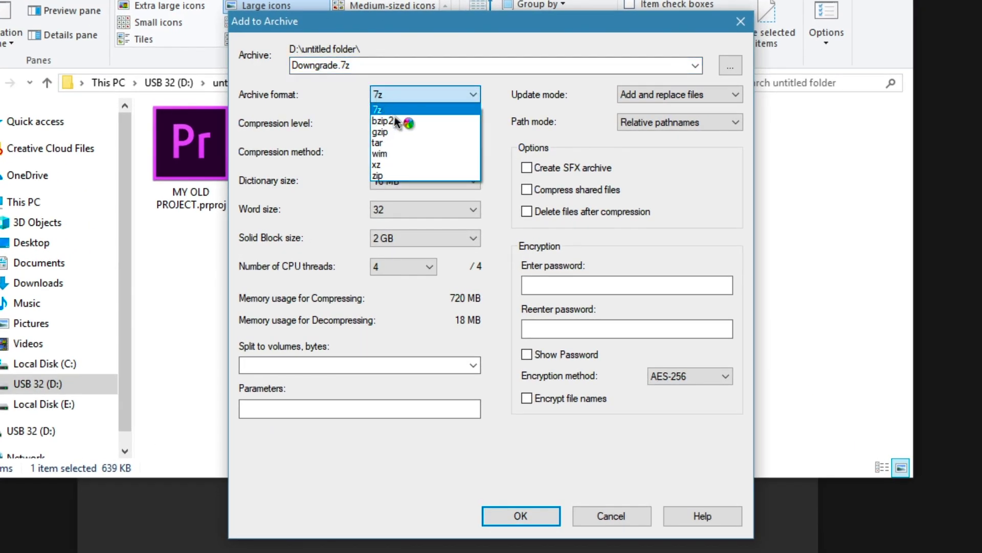
{"action": "left_click", "coordinate": [410, 132]}
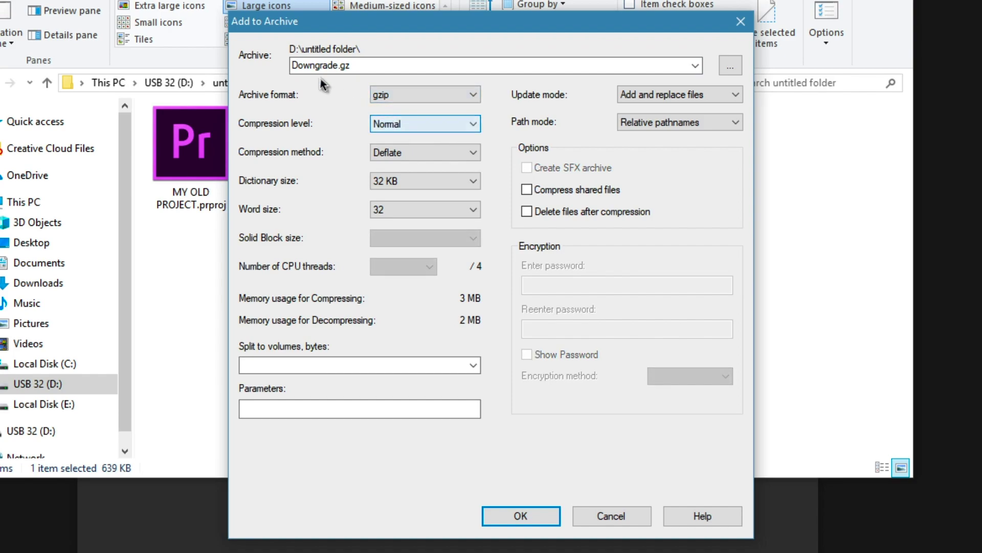
{"action": "left_click", "coordinate": [545, 519]}
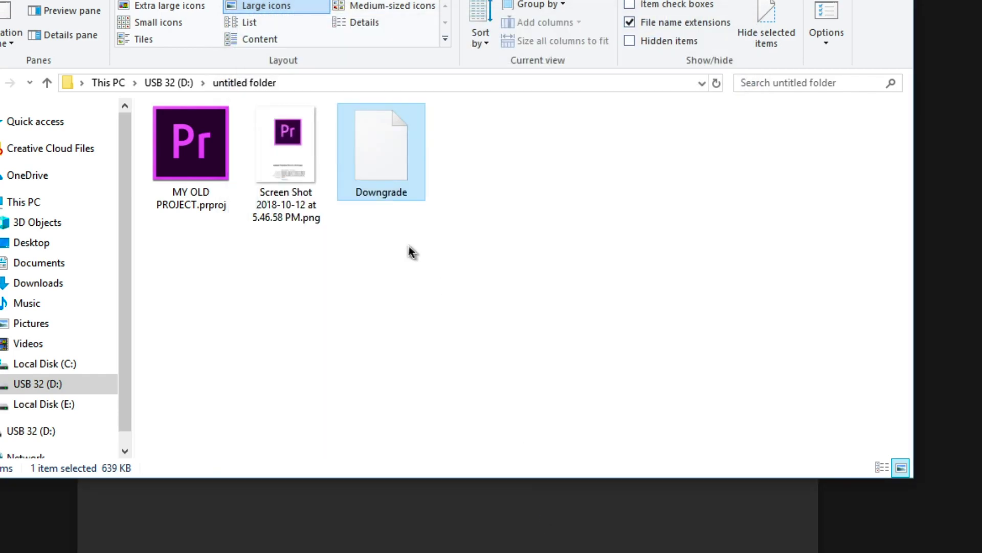
Step: Rename Downgrade.gz to Downgraded My Old Project.prproj, accepting the extension change
{"action": "right_click", "coordinate": [500, 121]}
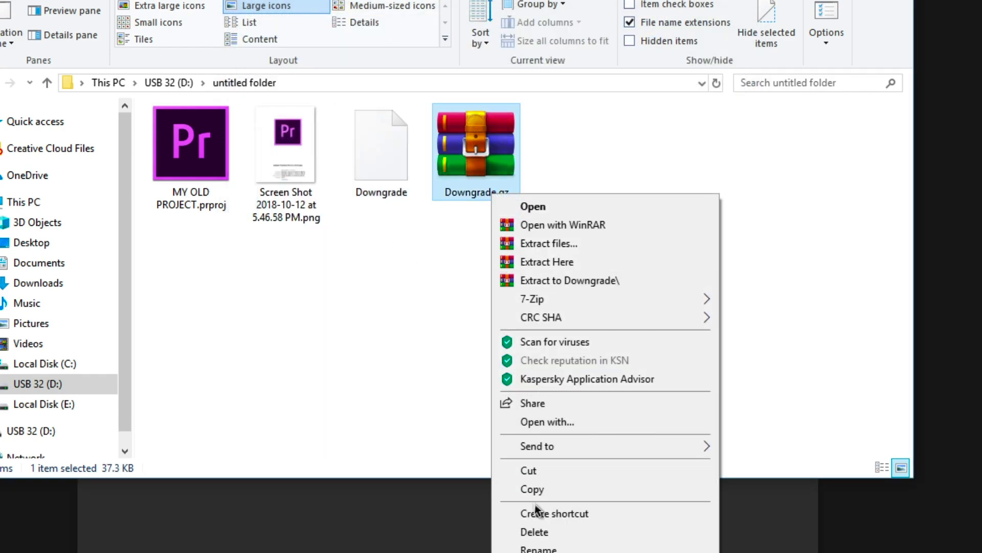
{"action": "left_click", "coordinate": [537, 549]}
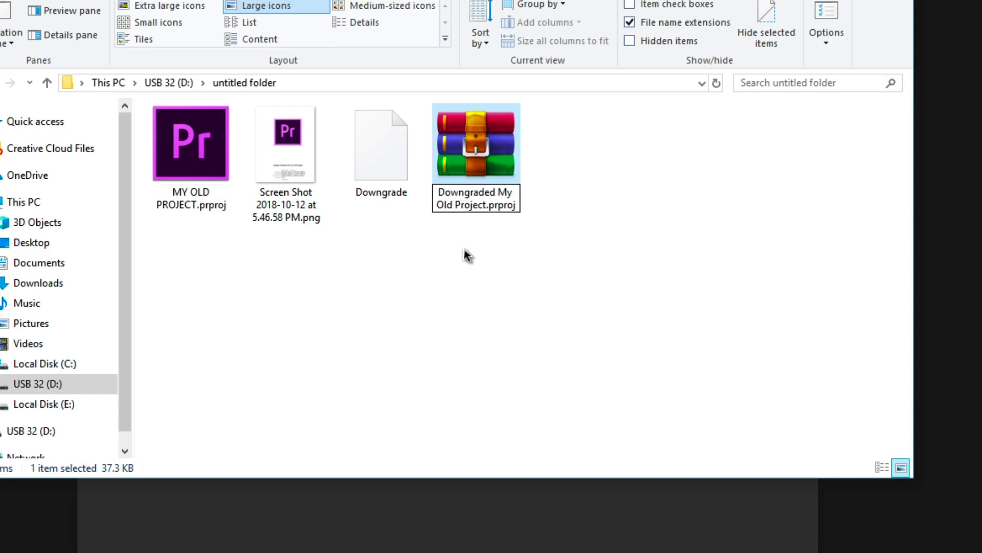
{"action": "key", "text": "Return"}
{"action": "left_click", "coordinate": [561, 292]}
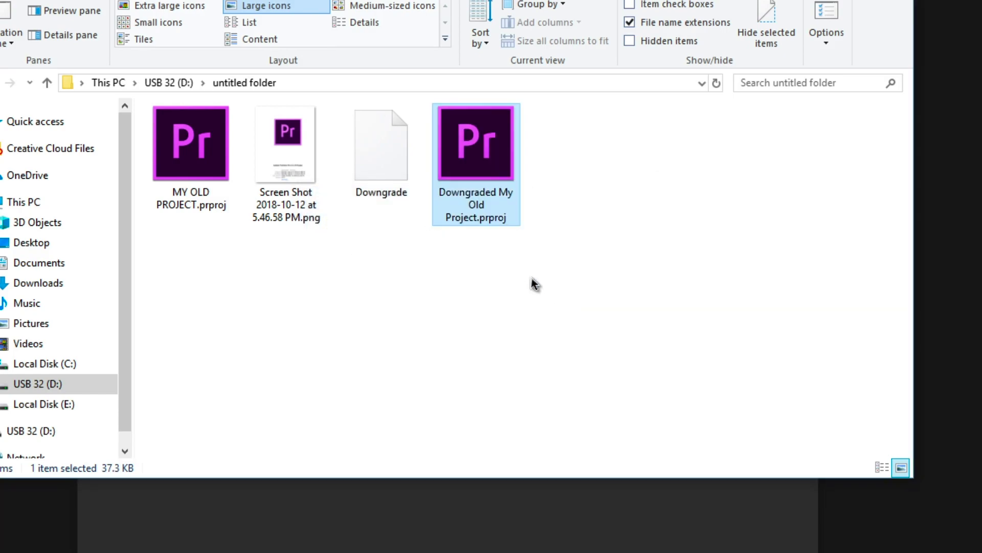
Step: Delete the leftover Downgrade file
{"action": "left_click", "coordinate": [386, 171]}
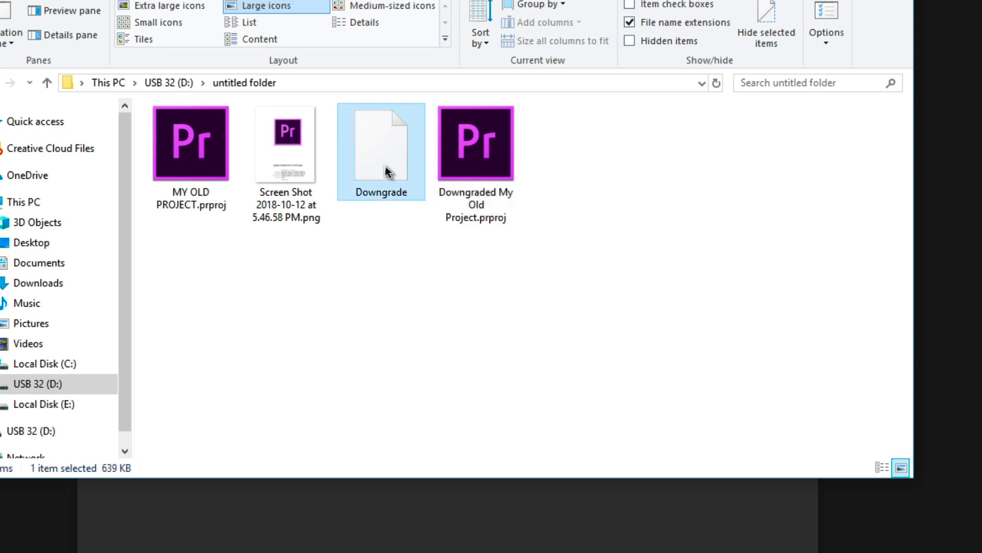
{"action": "right_click", "coordinate": [386, 171]}
{"action": "left_click", "coordinate": [449, 492]}
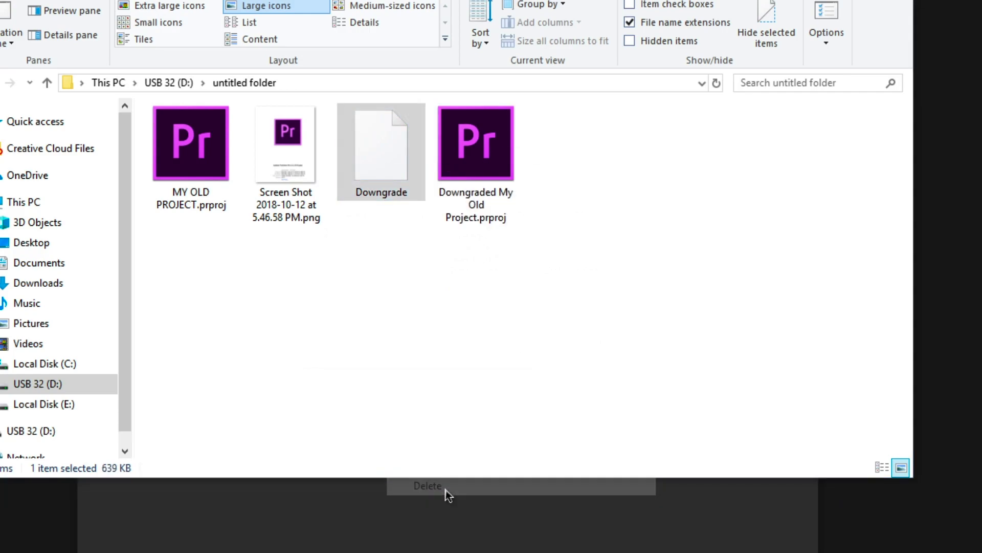
{"action": "left_click", "coordinate": [547, 353]}
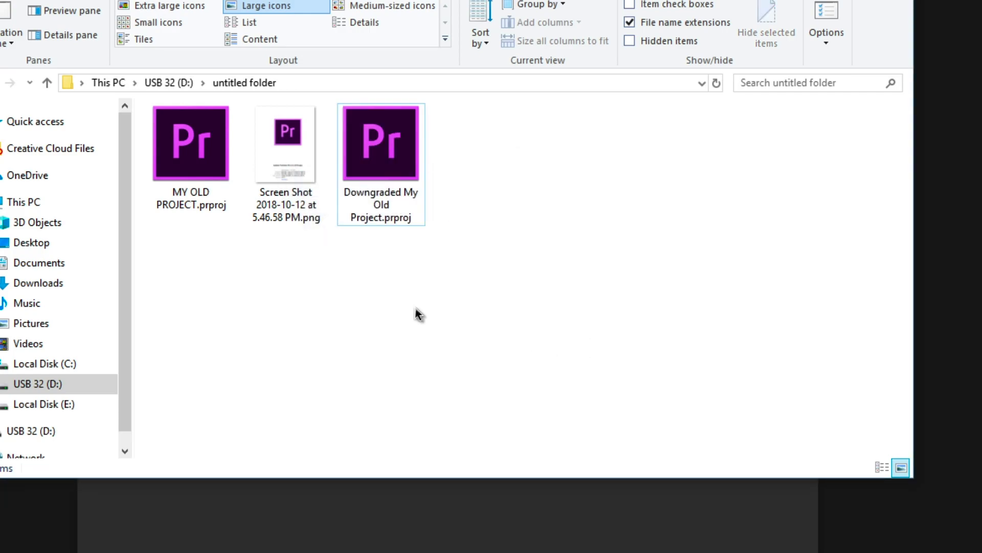
Step: Open Downgraded My Old Project.prproj in Premiere, accepting conversion and dismissing the Missing Renderer warning
{"action": "double_click", "coordinate": [389, 199]}
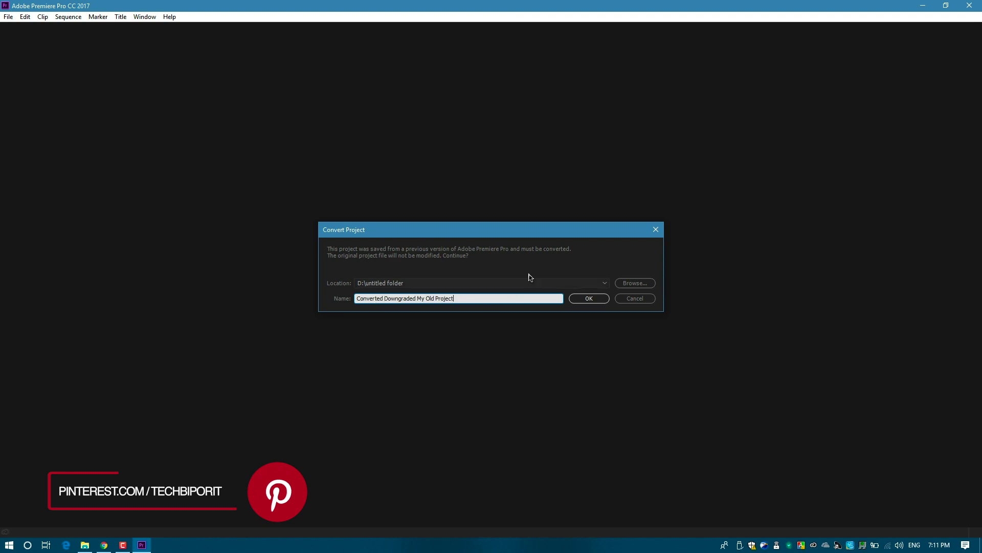
{"action": "left_click", "coordinate": [589, 296]}
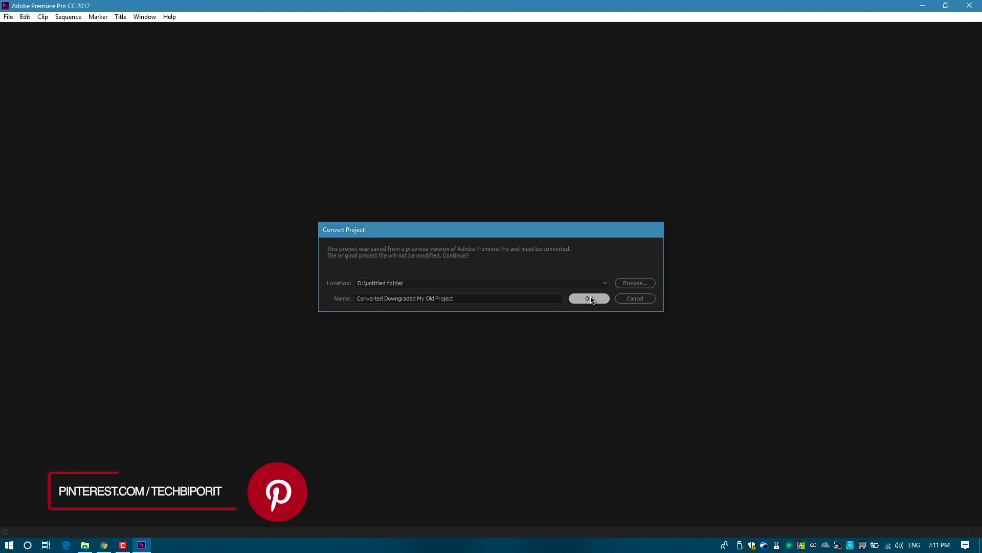
{"action": "left_click", "coordinate": [577, 290]}
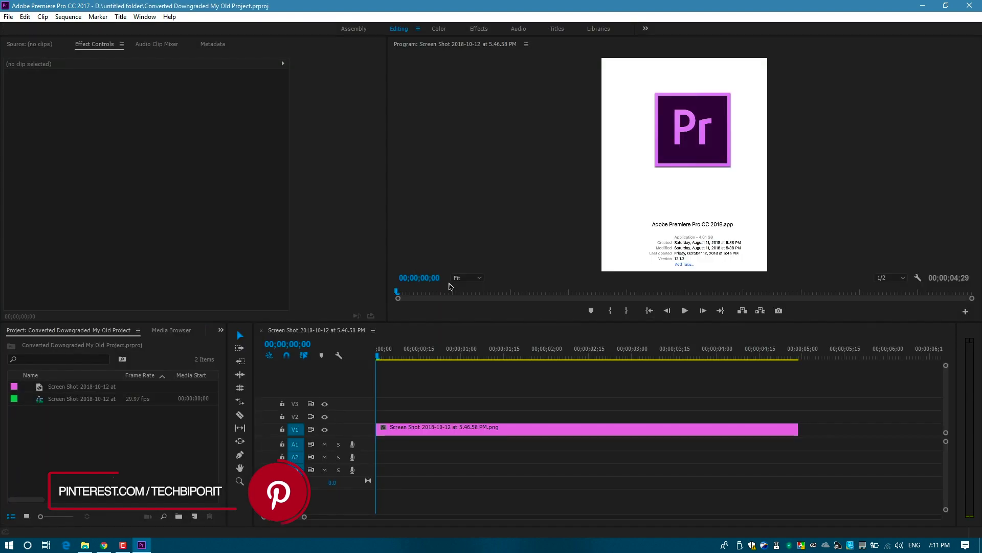
{"action": "left_click", "coordinate": [87, 547]}
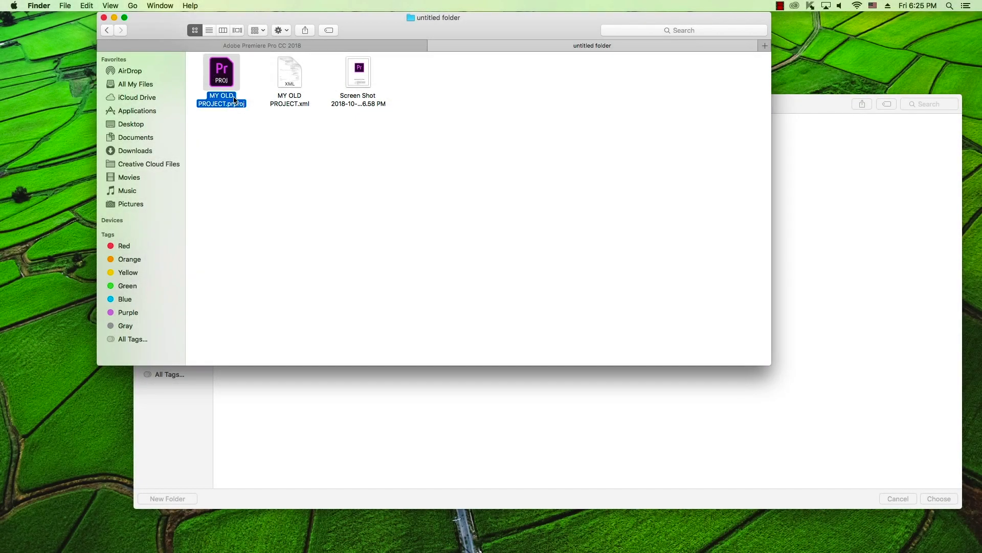
Step: On the Mac, try opening MY OLD PROJECT.prproj in Premiere and dismiss the newer-version error
{"action": "double_click", "coordinate": [216, 86]}
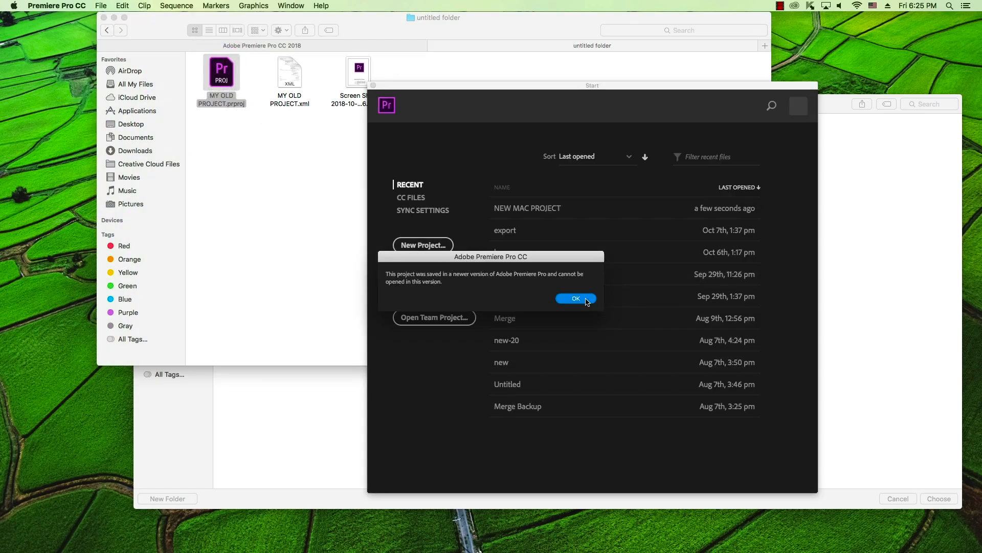
{"action": "left_click", "coordinate": [587, 302]}
{"action": "left_click", "coordinate": [774, 542]}
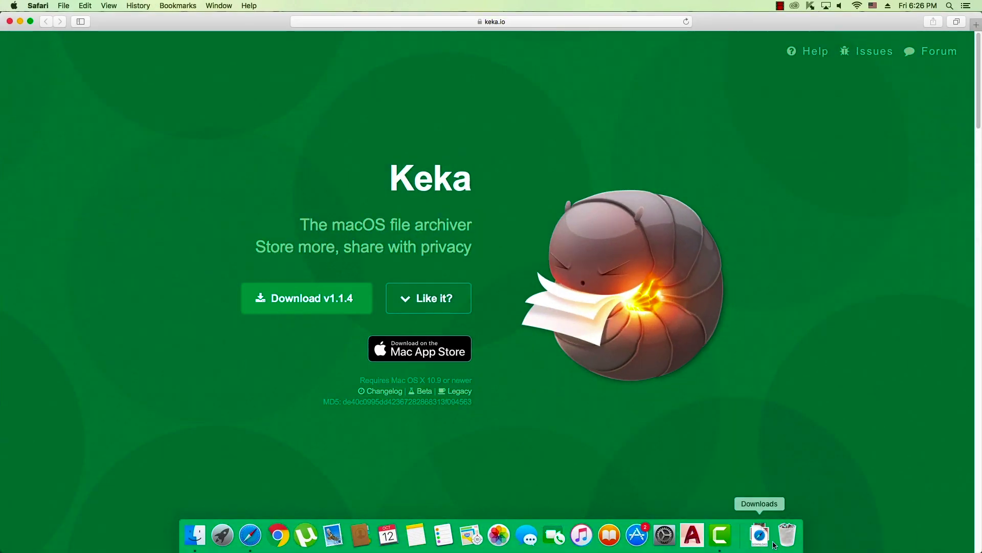
Step: Confirm that Keka-1.1.4.dmg is downloading in Safari's Downloads list, then minimize Safari
{"action": "left_click_drag", "start_coordinate": [379, 179], "coordinate": [519, 181]}
{"action": "left_click", "coordinate": [490, 174]}
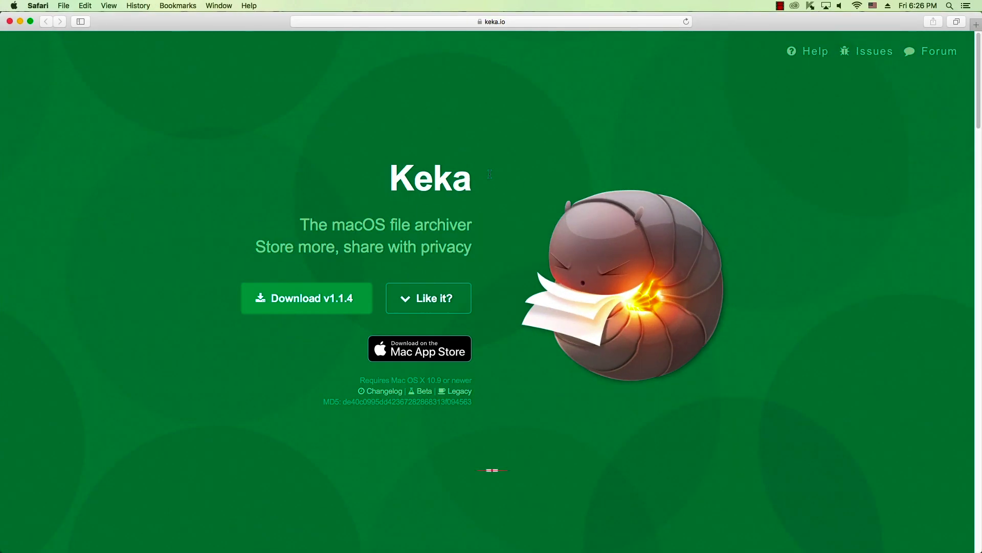
{"action": "left_click_drag", "start_coordinate": [491, 149], "coordinate": [508, 186]}
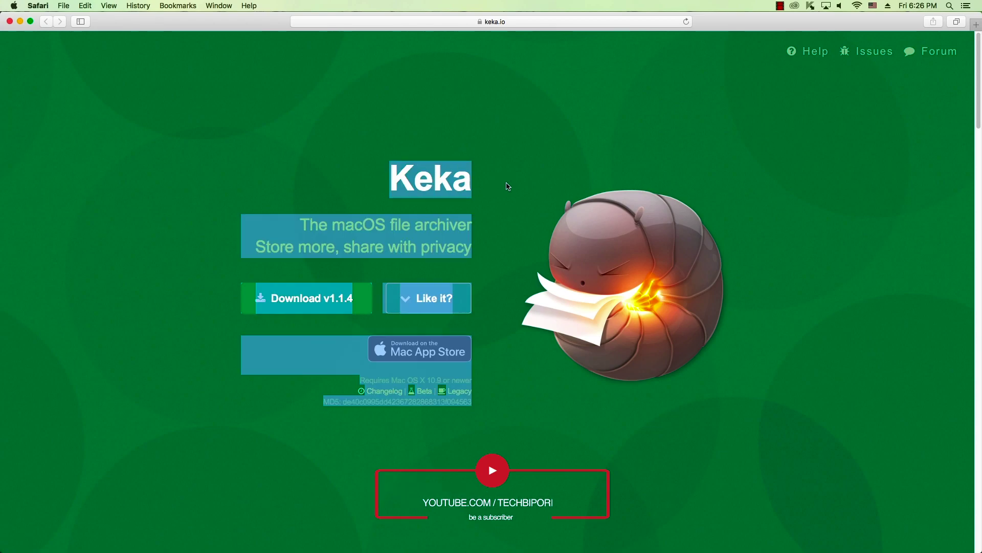
{"action": "left_click", "coordinate": [508, 181]}
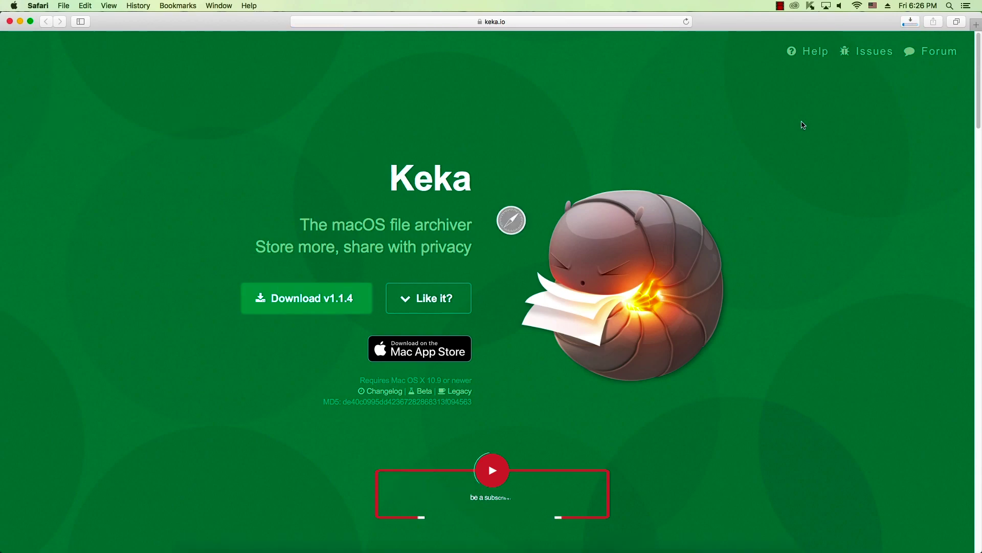
{"action": "left_click", "coordinate": [910, 21]}
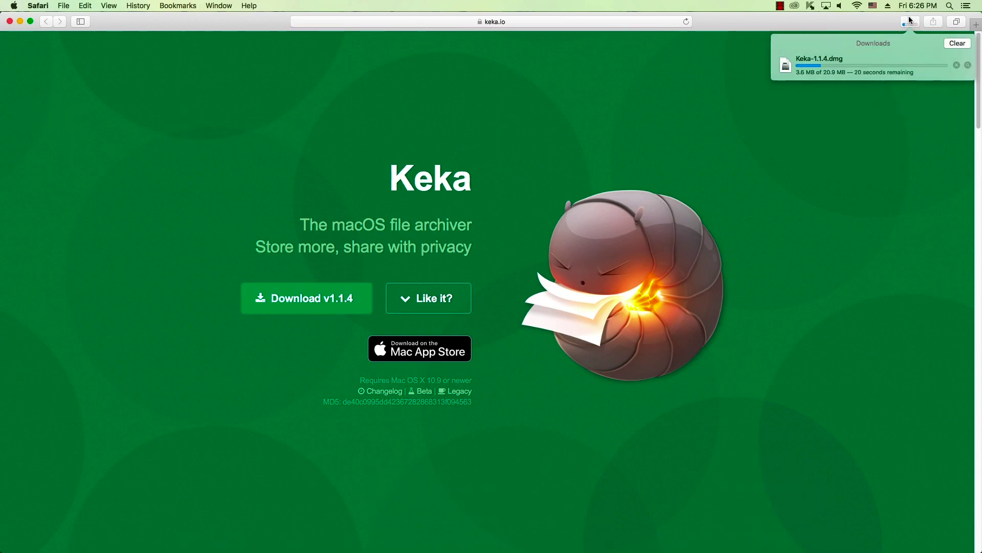
{"action": "left_click", "coordinate": [438, 32]}
{"action": "left_click", "coordinate": [20, 21]}
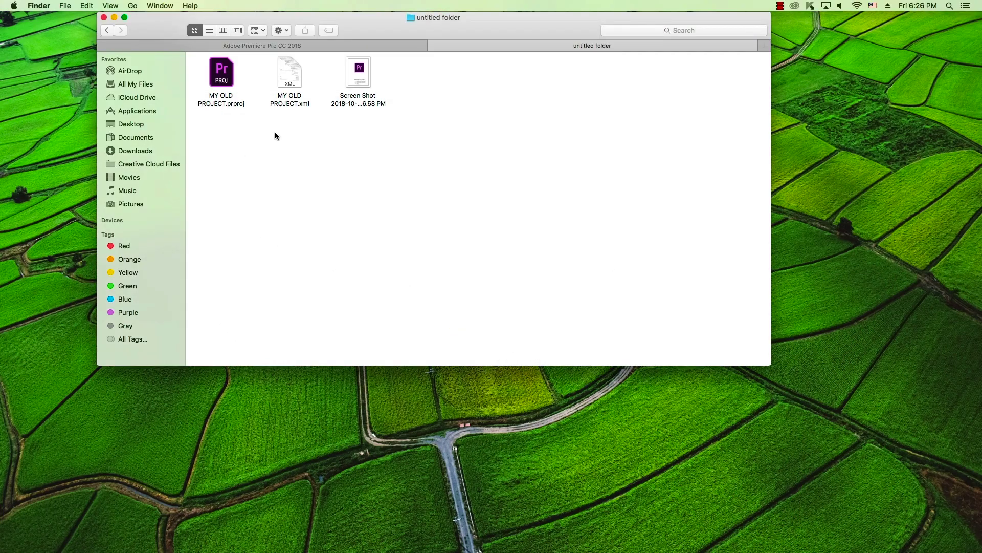
Step: Duplicate MY OLD PROJECT.prproj in the untitled folder
{"action": "left_click", "coordinate": [225, 83]}
{"action": "right_click", "coordinate": [215, 82]}
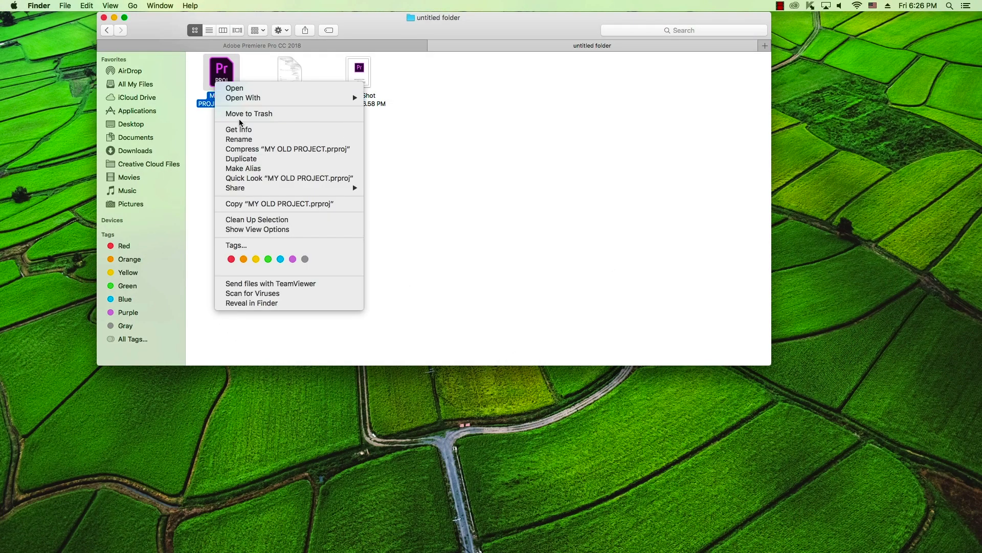
{"action": "left_click", "coordinate": [259, 159]}
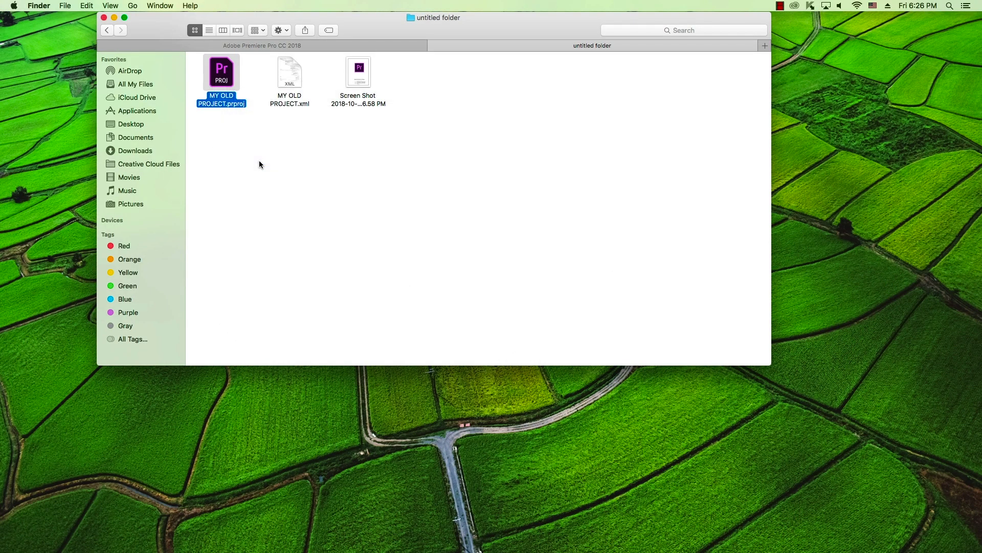
{"action": "left_click_drag", "start_coordinate": [253, 123], "coordinate": [591, 268]}
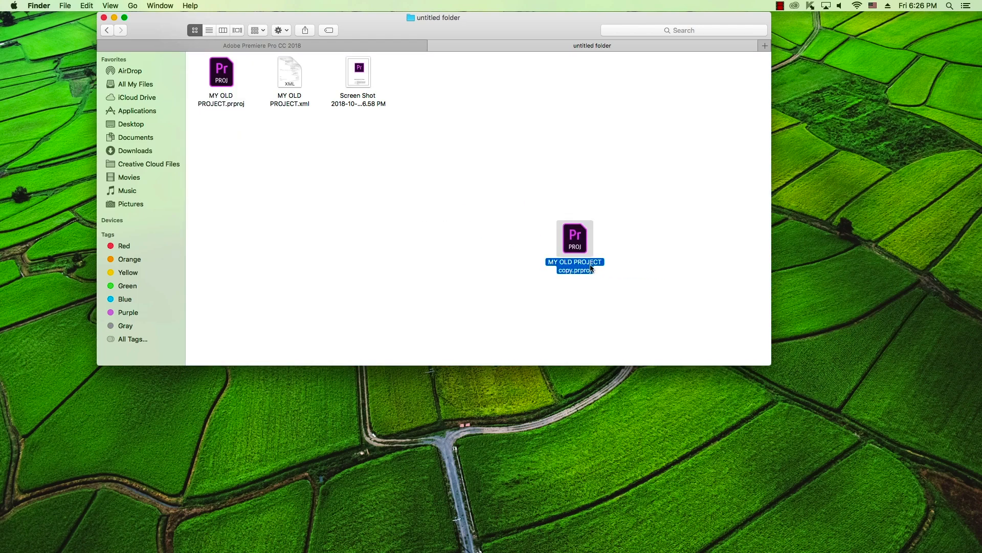
Step: Rename the project copy to Downgrade.zip, accepting the .zip extension
{"action": "left_click", "coordinate": [591, 267]}
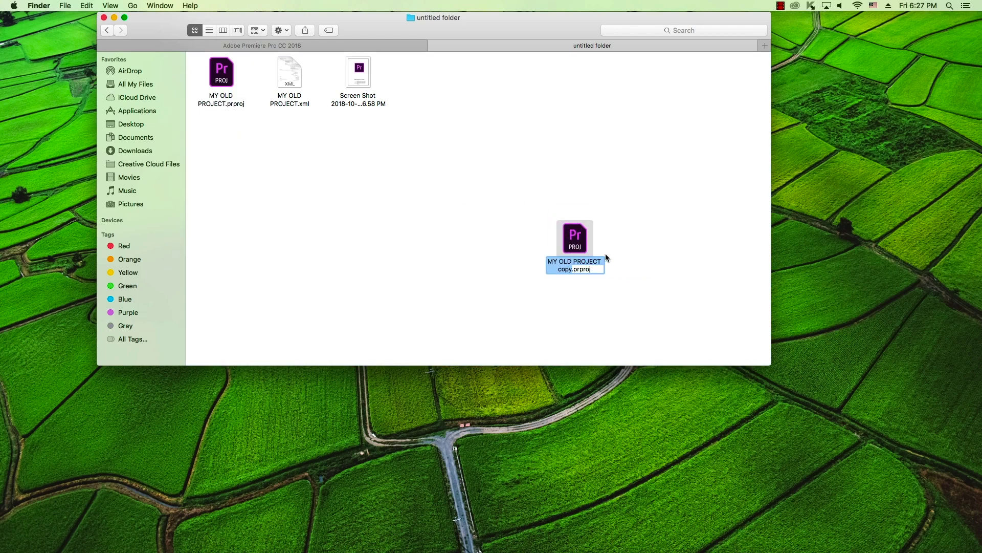
{"action": "type", "text": "Downgrade"}
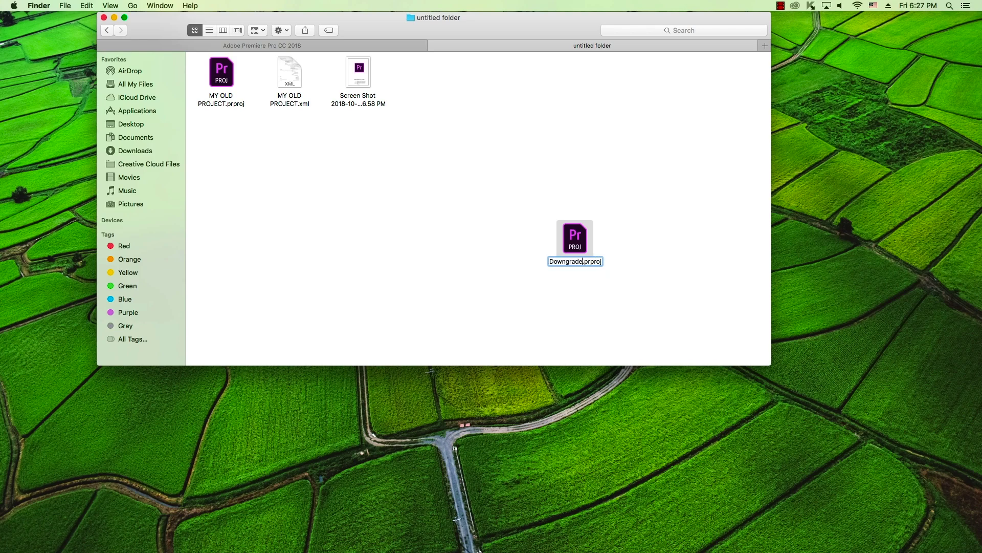
{"action": "left_click_drag", "start_coordinate": [485, 172], "coordinate": [640, 276]}
{"action": "left_click_drag", "start_coordinate": [579, 245], "coordinate": [448, 234]}
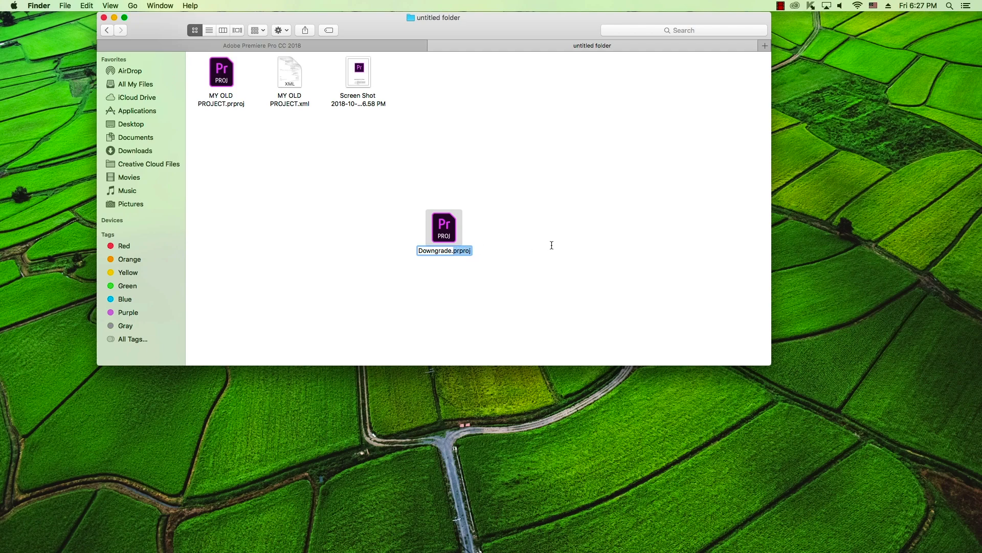
{"action": "type", "text": "zi"}
{"action": "key", "text": "Return"}
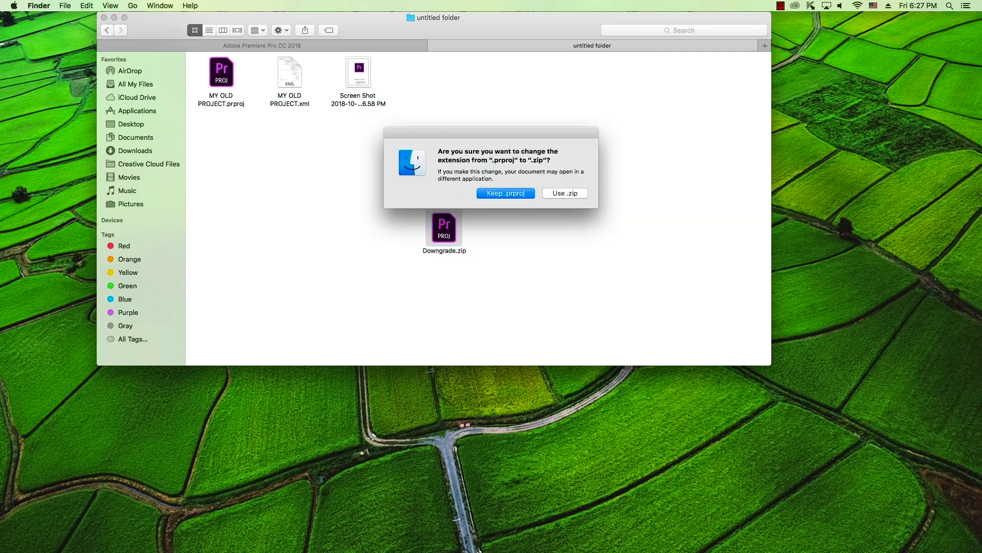
{"action": "left_click", "coordinate": [565, 193]}
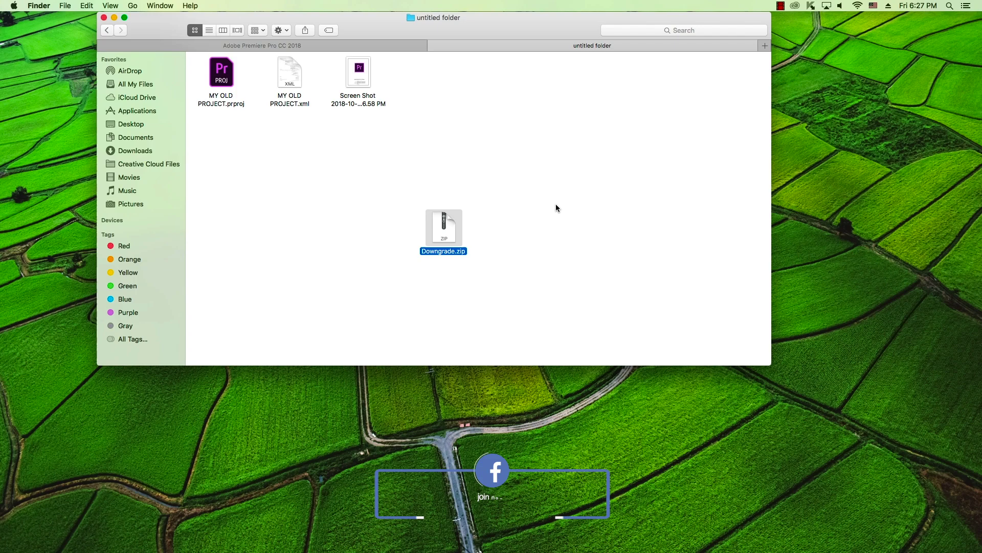
Step: Extract Downgrade.zip and place the extracted Downgrade file beside it
{"action": "right_click", "coordinate": [435, 234]}
{"action": "left_click", "coordinate": [504, 237]}
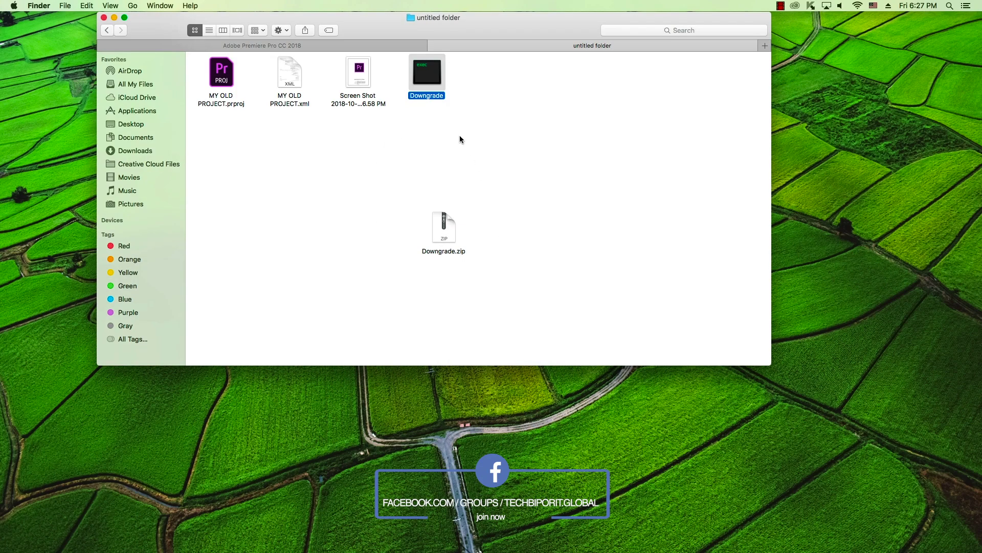
{"action": "mouse_move", "coordinate": [428, 73]}
{"action": "left_mouse_down"}
{"action": "mouse_move", "coordinate": [505, 226]}
{"action": "mouse_move", "coordinate": [618, 240]}
{"action": "left_mouse_up"}
Step: Launch TextEdit from Launchpad search with 'te'
{"action": "key", "text": "F4"}
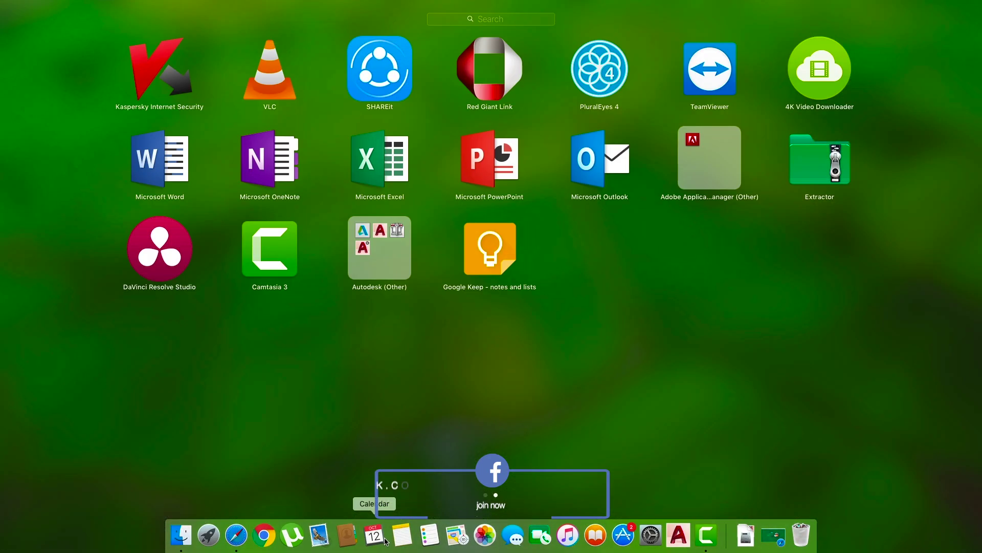
{"action": "type", "text": "te"}
{"action": "left_click", "coordinate": [393, 79]}
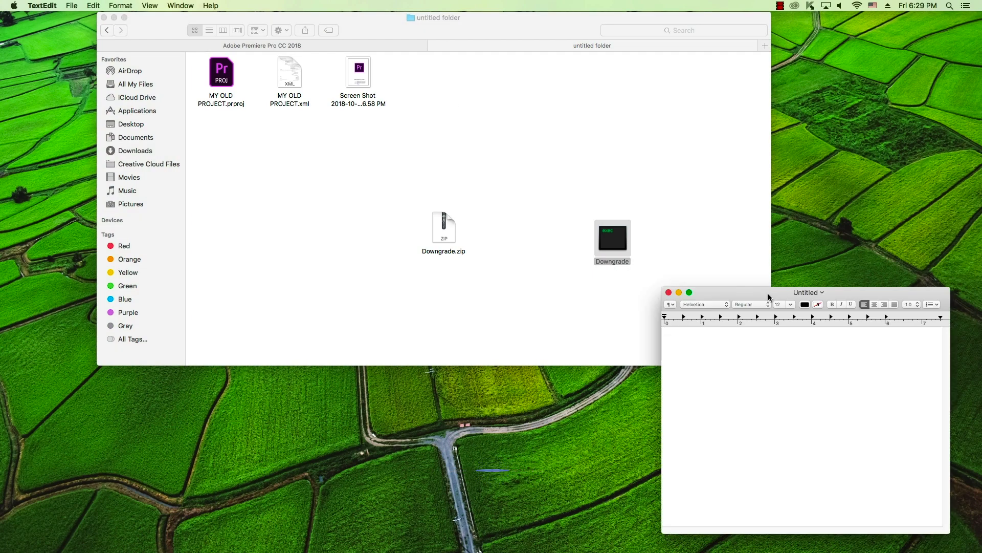
{"action": "left_click", "coordinate": [68, 6]}
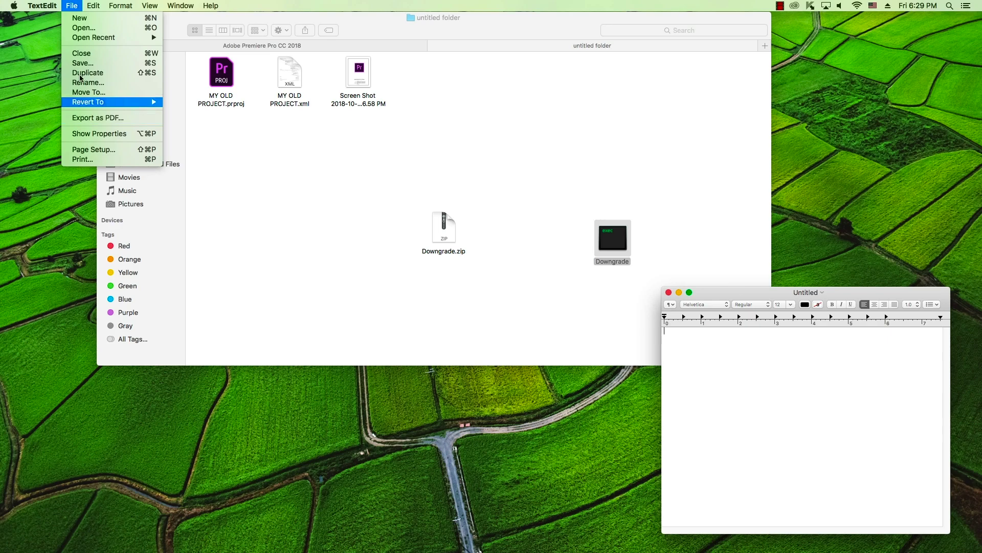
Step: Open the extracted Downgrade file in TextEdit and enlarge its window
{"action": "left_click", "coordinate": [83, 28]}
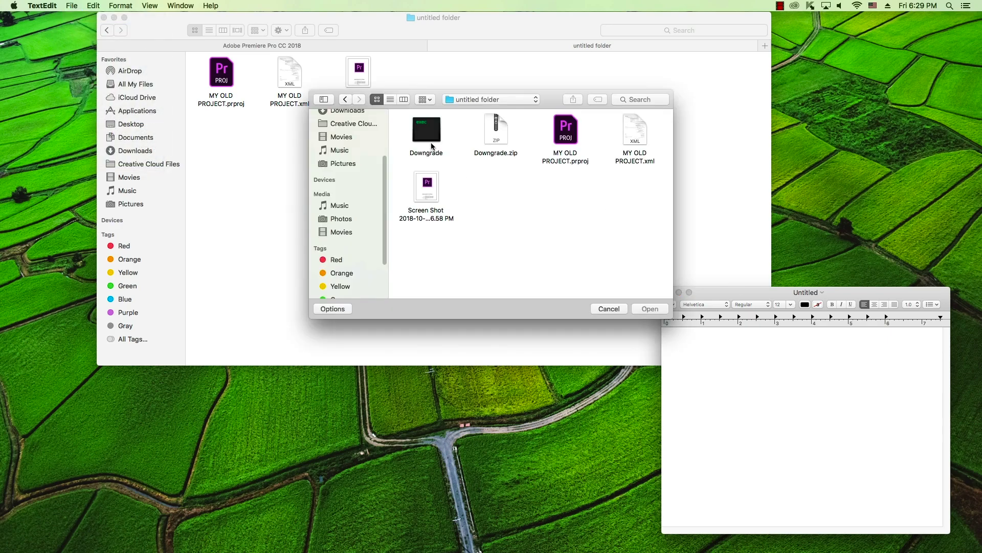
{"action": "left_click", "coordinate": [424, 140]}
{"action": "left_click_drag", "start_coordinate": [574, 107], "coordinate": [451, 297]}
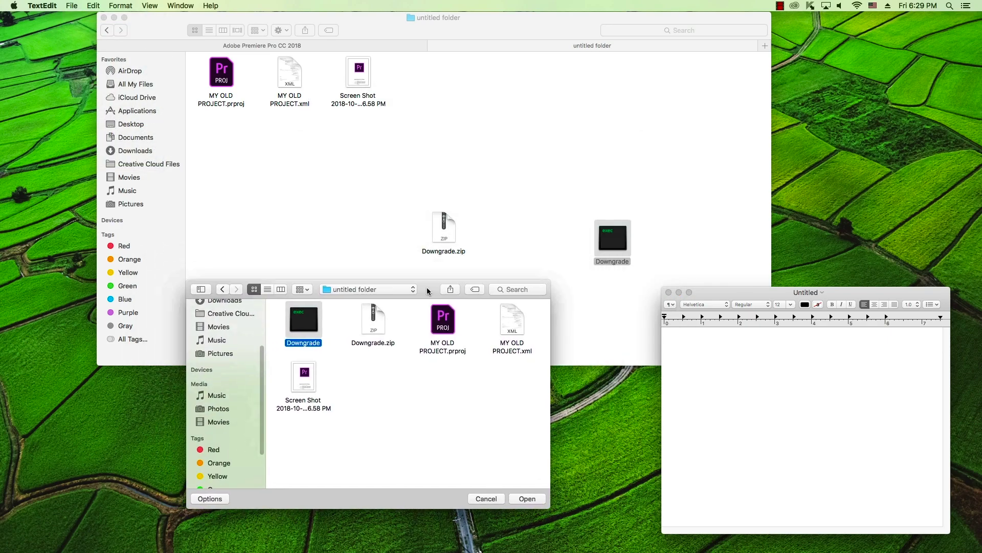
{"action": "left_click", "coordinate": [526, 500]}
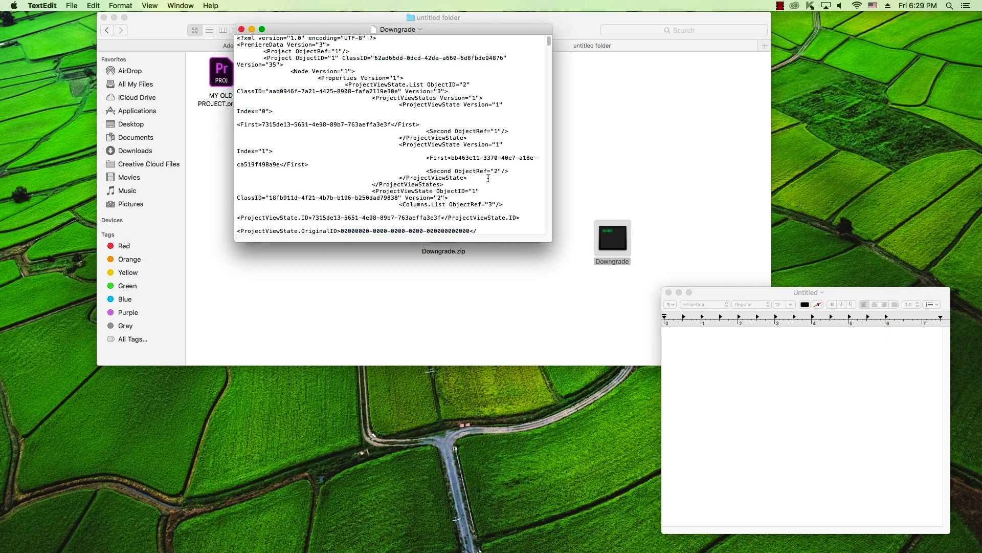
{"action": "left_click", "coordinate": [668, 293]}
{"action": "left_click_drag", "start_coordinate": [549, 240], "coordinate": [768, 470]}
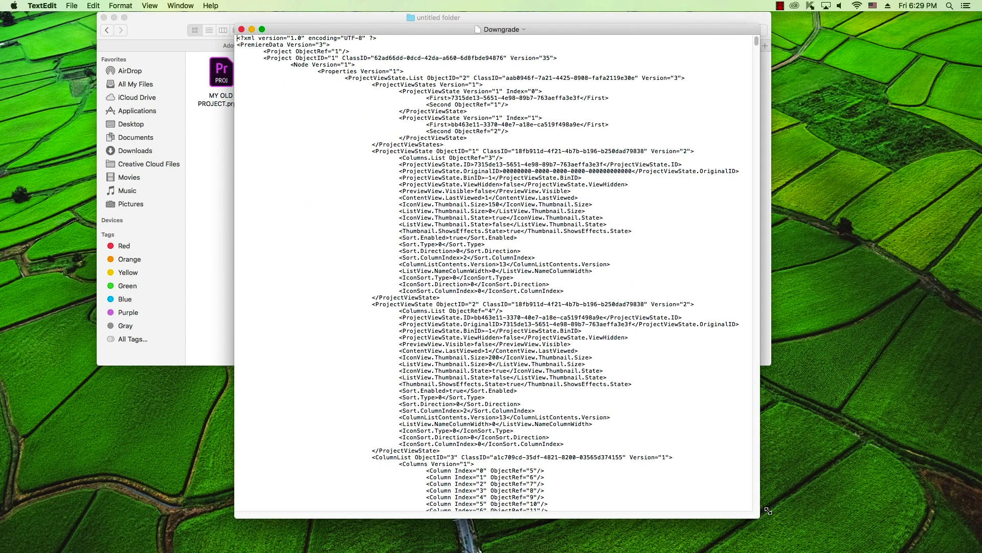
{"action": "mouse_move", "coordinate": [480, 30]}
{"action": "left_mouse_down"}
{"action": "mouse_move", "coordinate": [574, 48]}
{"action": "mouse_move", "coordinate": [578, 60]}
{"action": "left_mouse_up"}
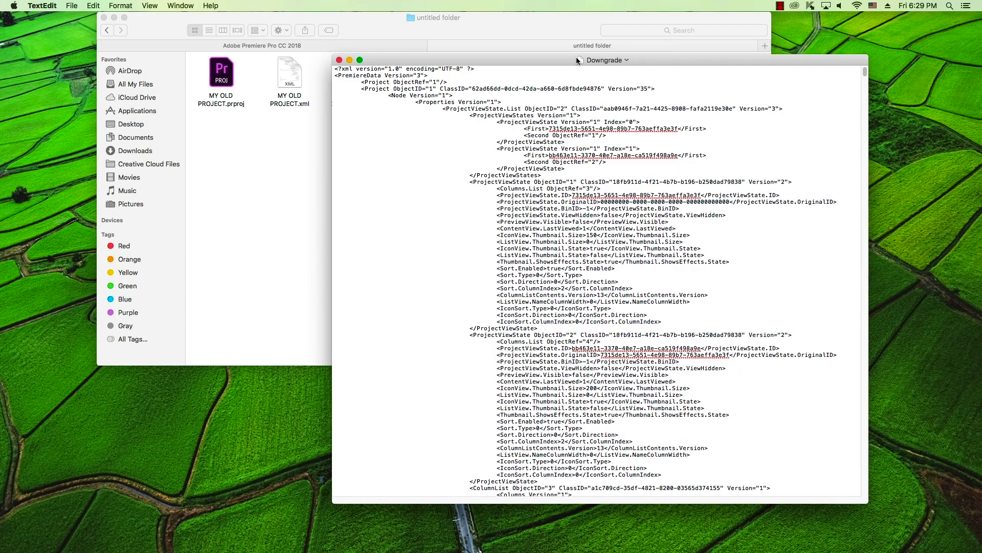
Step: Change the Project Version from 35 to 1 and save the file
{"action": "double_click", "coordinate": [643, 89]}
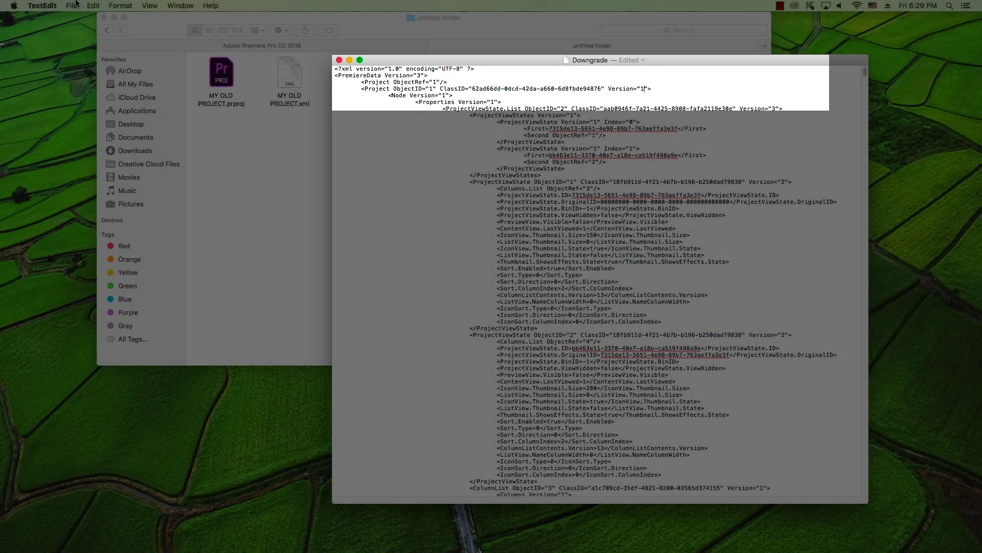
{"action": "type", "text": "1"}
{"action": "left_click", "coordinate": [72, 5]}
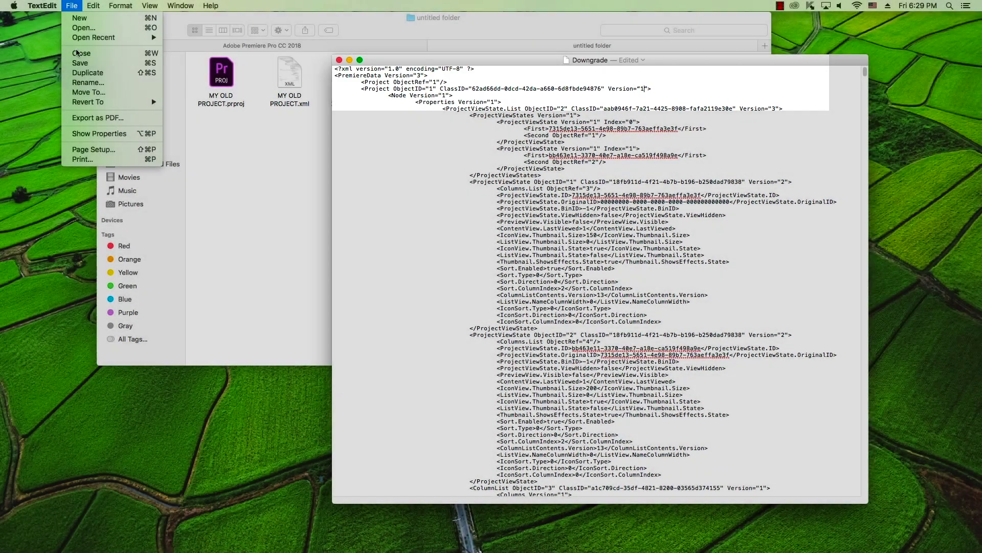
{"action": "left_click", "coordinate": [81, 67]}
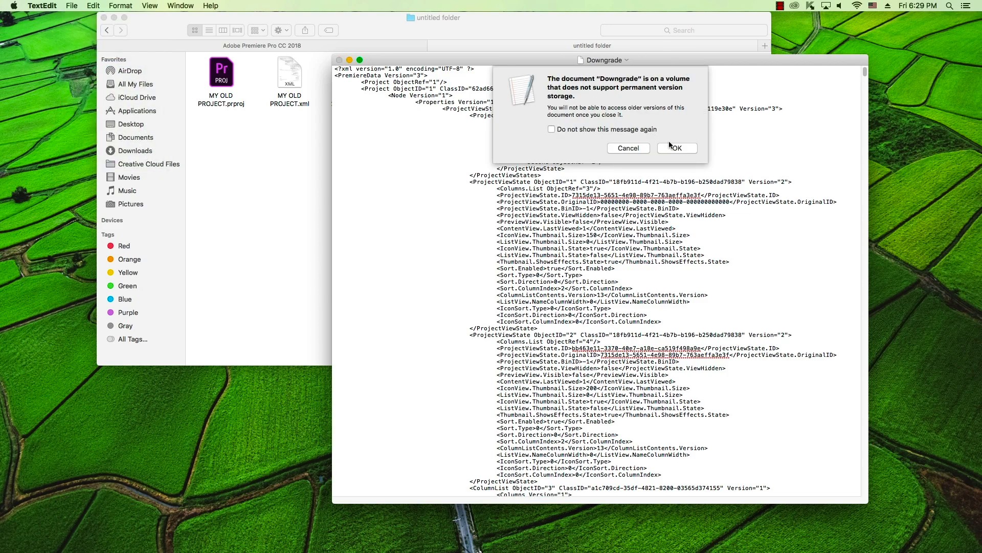
{"action": "left_click", "coordinate": [671, 148]}
{"action": "left_click", "coordinate": [613, 238]}
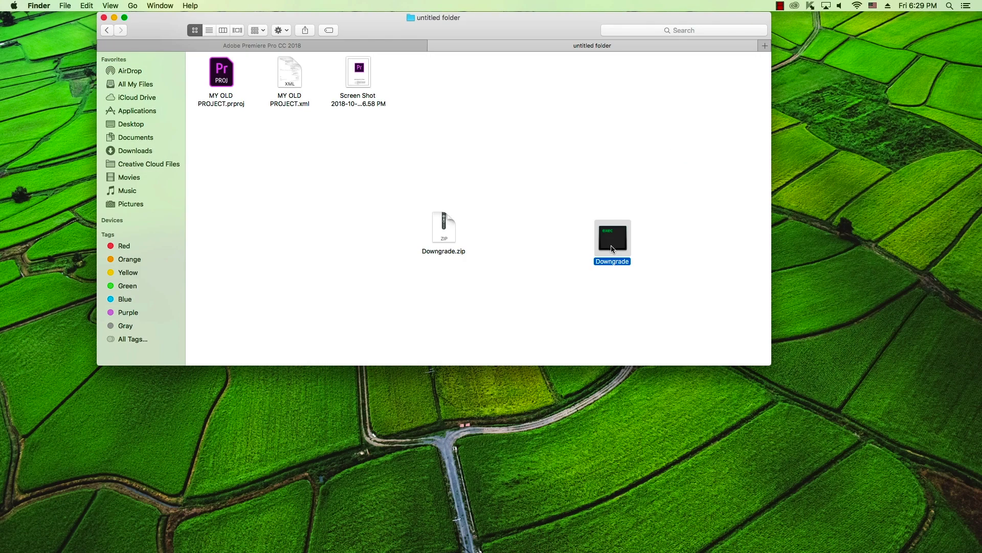
Step: Move Downgrade.zip to the Trash
{"action": "left_click", "coordinate": [448, 248]}
{"action": "right_click", "coordinate": [447, 248]}
{"action": "left_click", "coordinate": [476, 265]}
{"action": "left_click_drag", "start_coordinate": [627, 238], "coordinate": [471, 233]}
Step: Open the downloaded Keka-1.1.4.dmg from Safari's Downloads list
{"action": "left_click", "coordinate": [780, 535]}
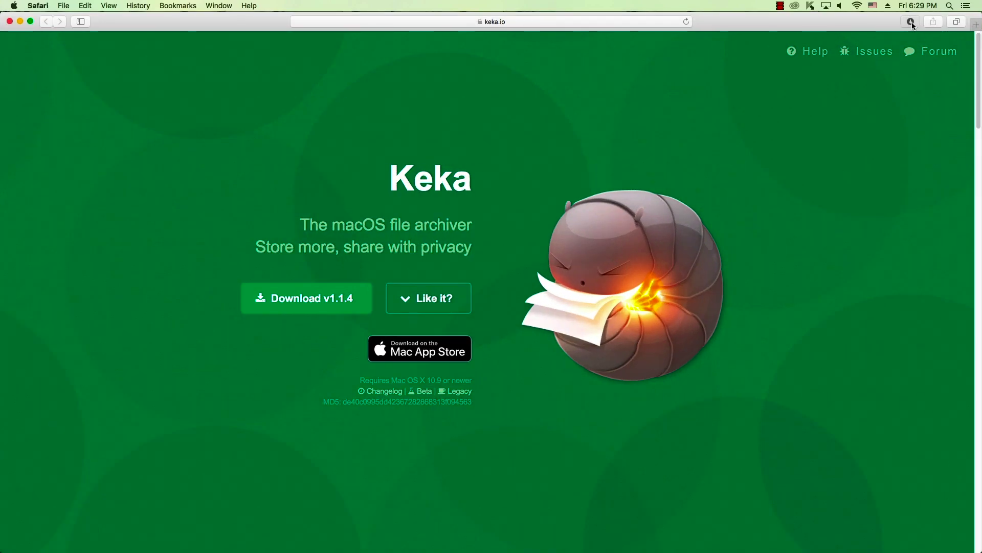
{"action": "left_click", "coordinate": [911, 22]}
{"action": "double_click", "coordinate": [864, 72]}
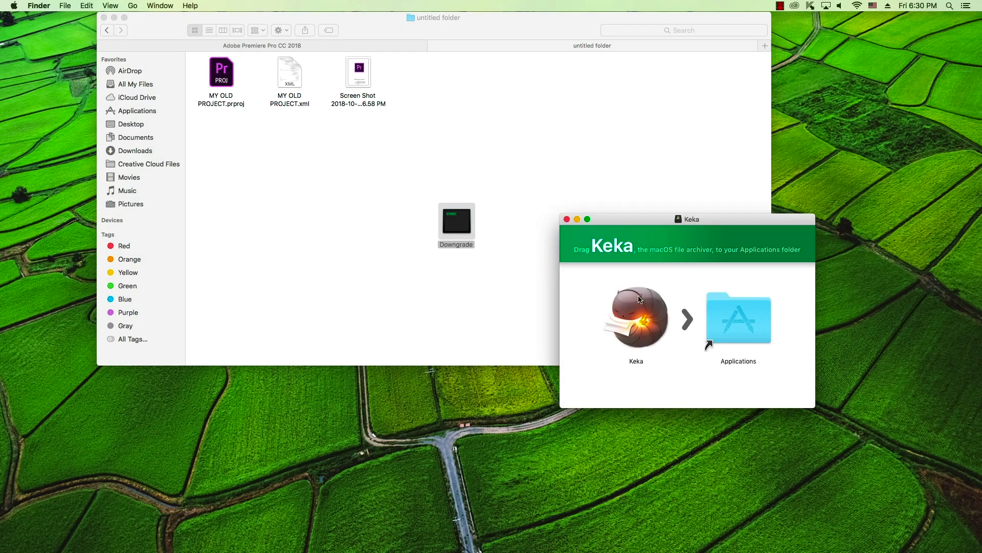
{"action": "key", "text": "super+w"}
Step: Launch Keka by searching 'keka' in Launchpad
{"action": "left_click", "coordinate": [232, 532]}
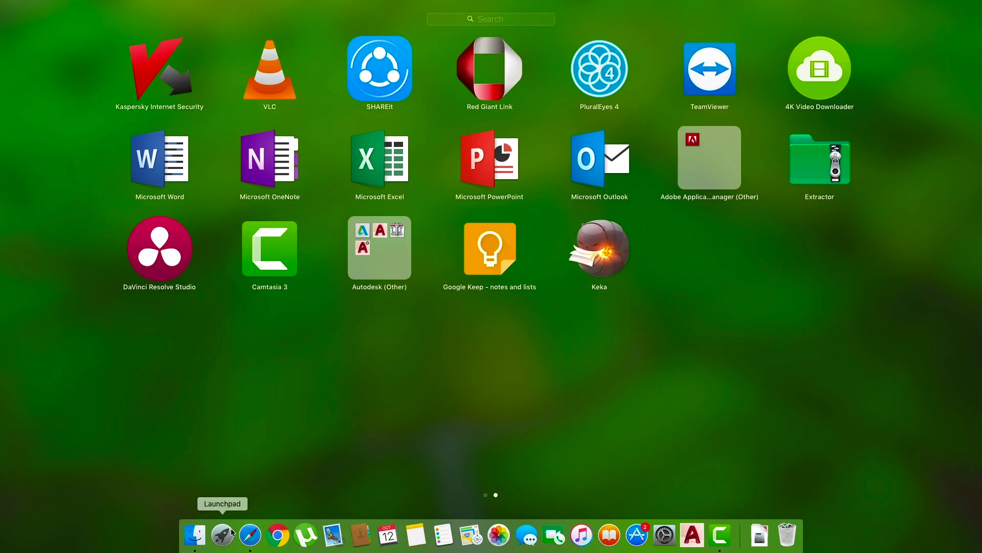
{"action": "type", "text": "keka"}
{"action": "key", "text": "Return"}
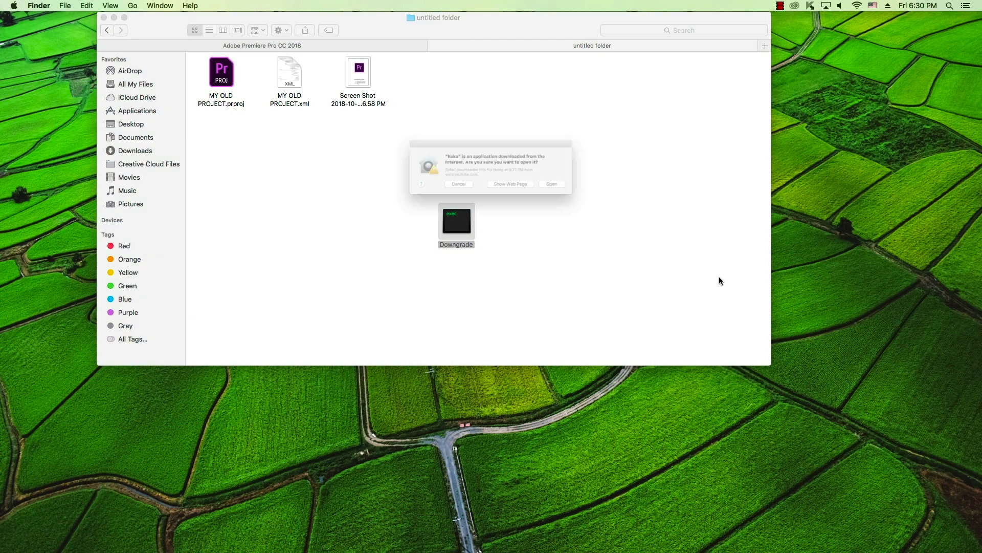
Step: Allow Keka to open with folder access and set its archive format to GZIP
{"action": "left_click", "coordinate": [584, 193]}
{"action": "left_click", "coordinate": [588, 190]}
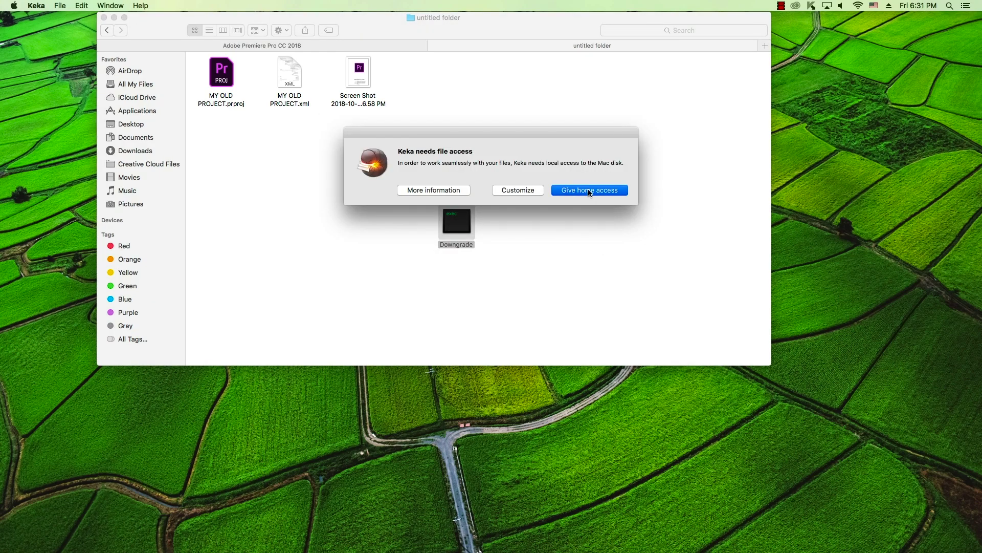
{"action": "left_click", "coordinate": [644, 308]}
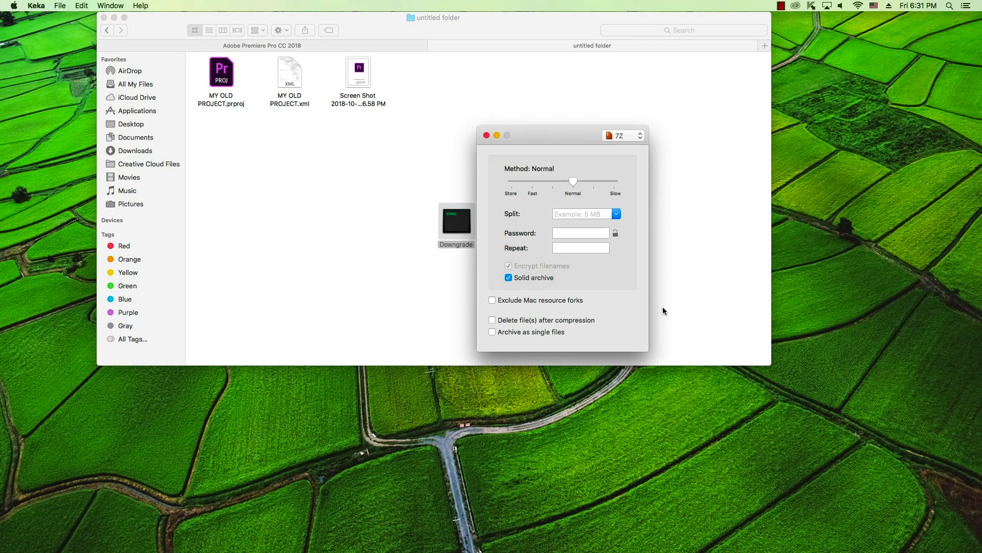
{"action": "left_click_drag", "start_coordinate": [521, 131], "coordinate": [652, 145]}
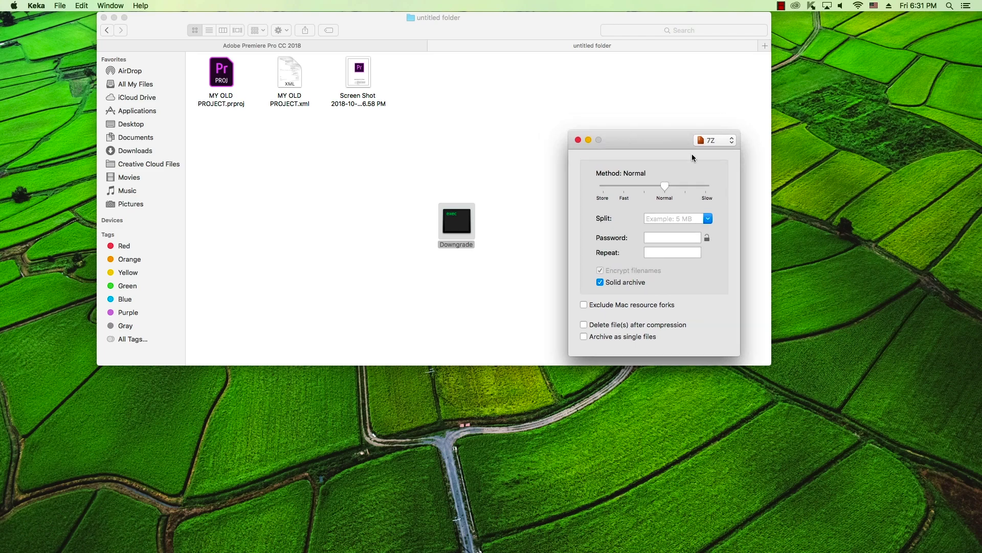
{"action": "left_click", "coordinate": [715, 140]}
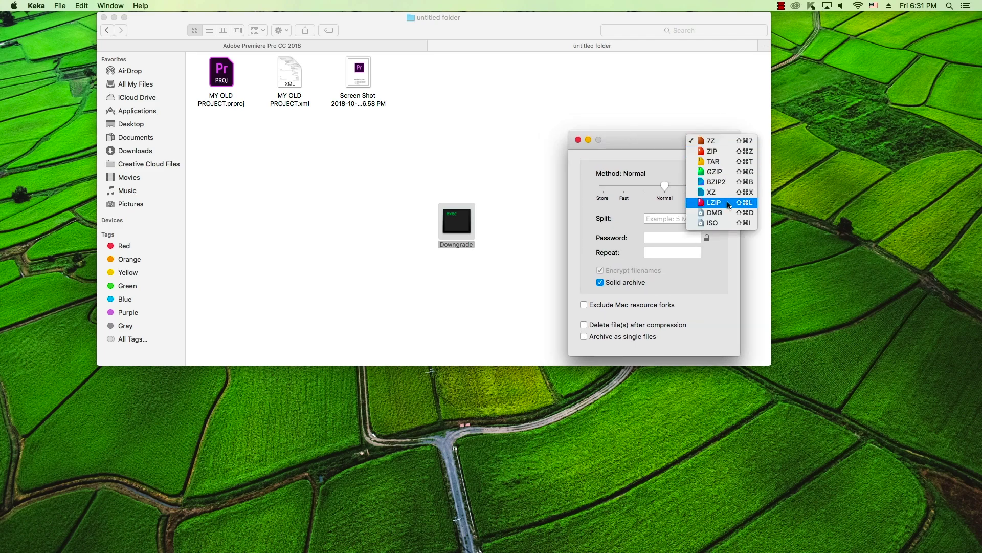
{"action": "left_click", "coordinate": [718, 172]}
Step: Compress the Downgrade file with Keka into Downgrade.gz beside the original
{"action": "left_click_drag", "start_coordinate": [452, 225], "coordinate": [482, 229]}
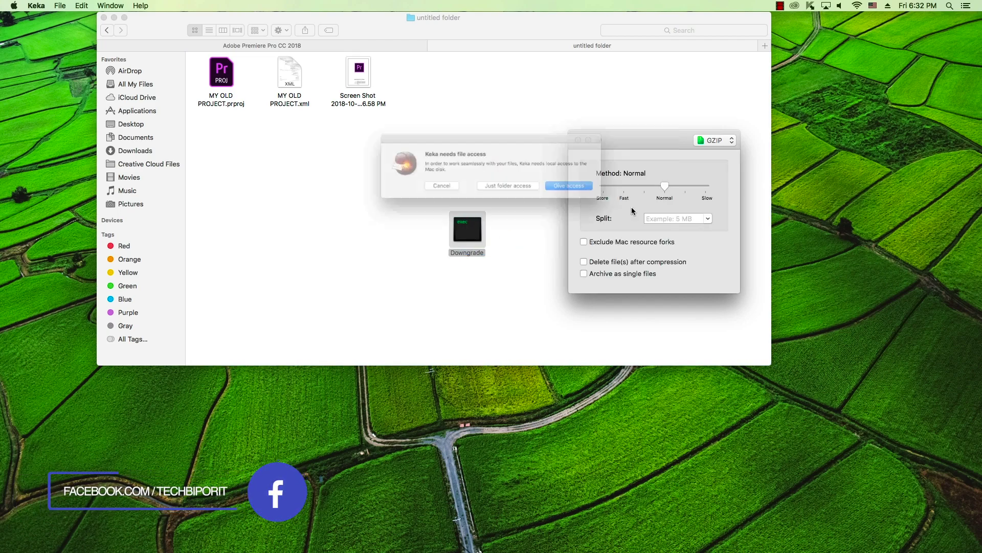
{"action": "left_click", "coordinate": [597, 191]}
{"action": "left_click", "coordinate": [636, 308]}
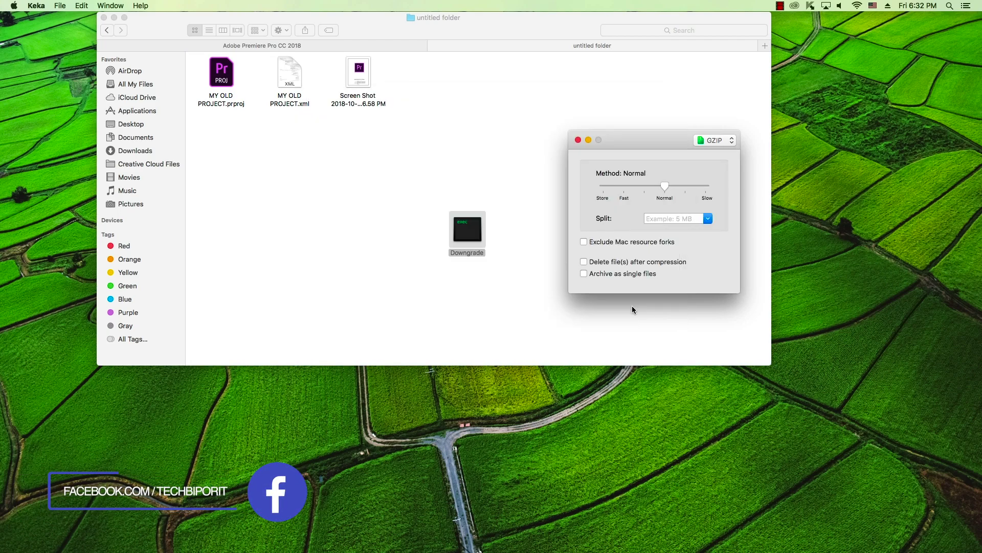
{"action": "mouse_move", "coordinate": [428, 74]}
{"action": "left_mouse_down"}
{"action": "mouse_move", "coordinate": [415, 230]}
{"action": "mouse_move", "coordinate": [524, 222]}
{"action": "left_mouse_up"}
Step: Trash the original Downgrade file and rename Downgrade.gz to Downgrade.prproj
{"action": "right_click", "coordinate": [522, 226]}
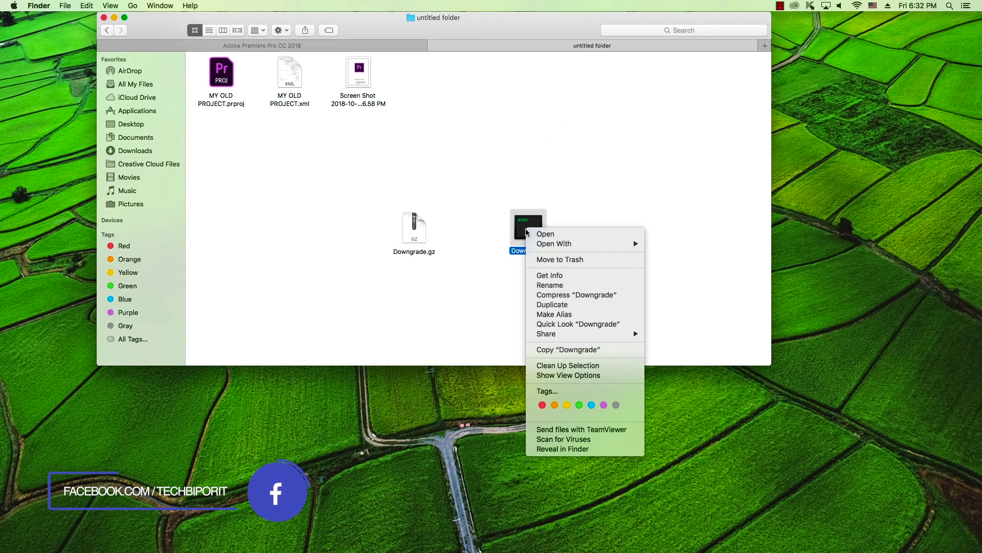
{"action": "left_click", "coordinate": [553, 259]}
{"action": "left_click", "coordinate": [431, 250]}
{"action": "key", "text": "Return"}
{"action": "key", "text": "Down"}
{"action": "key", "text": "BackSpace"}
{"action": "key", "text": "BackSpace"}
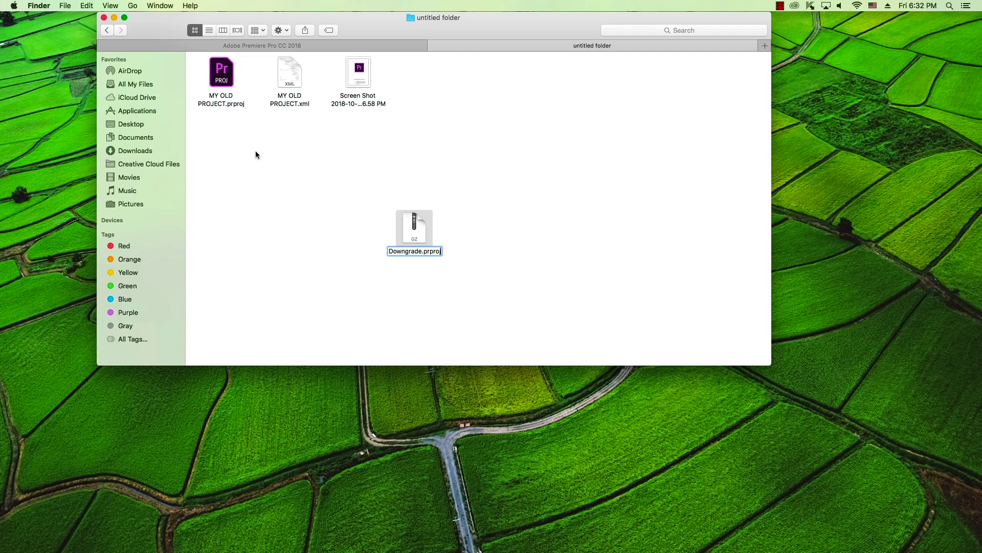
{"action": "key", "text": "Return"}
{"action": "left_click", "coordinate": [560, 192]}
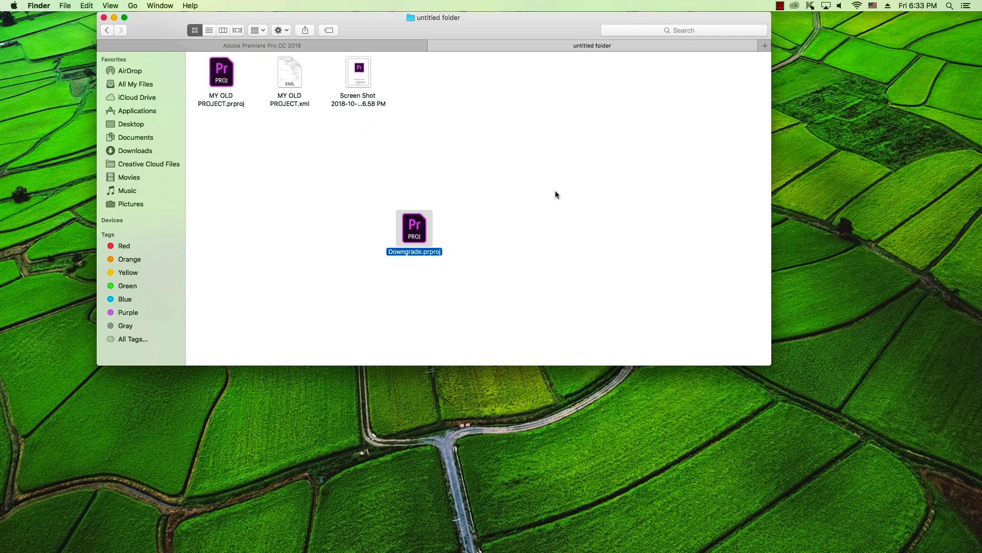
Step: Open Downgrade.prproj in Premiere Pro
{"action": "left_click", "coordinate": [217, 82]}
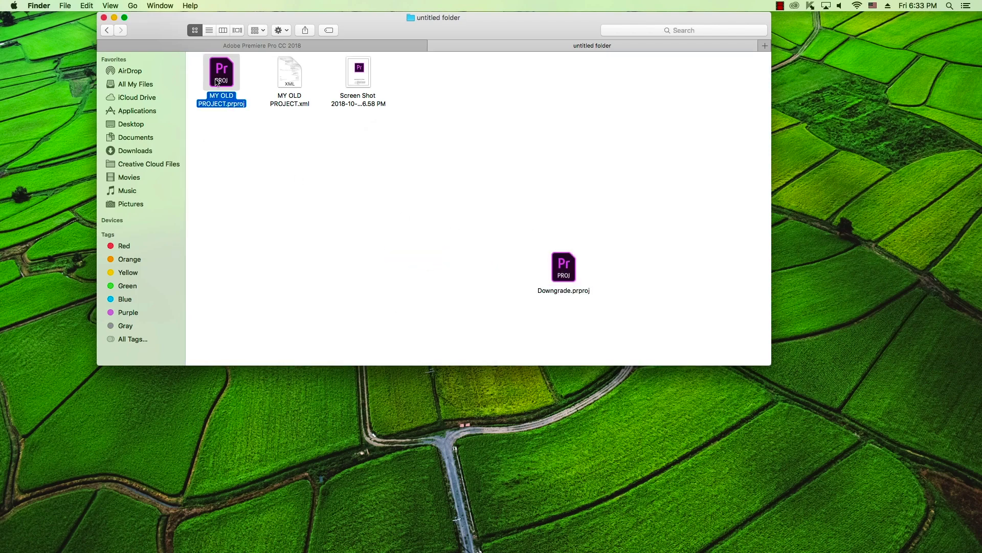
{"action": "left_click", "coordinate": [552, 283]}
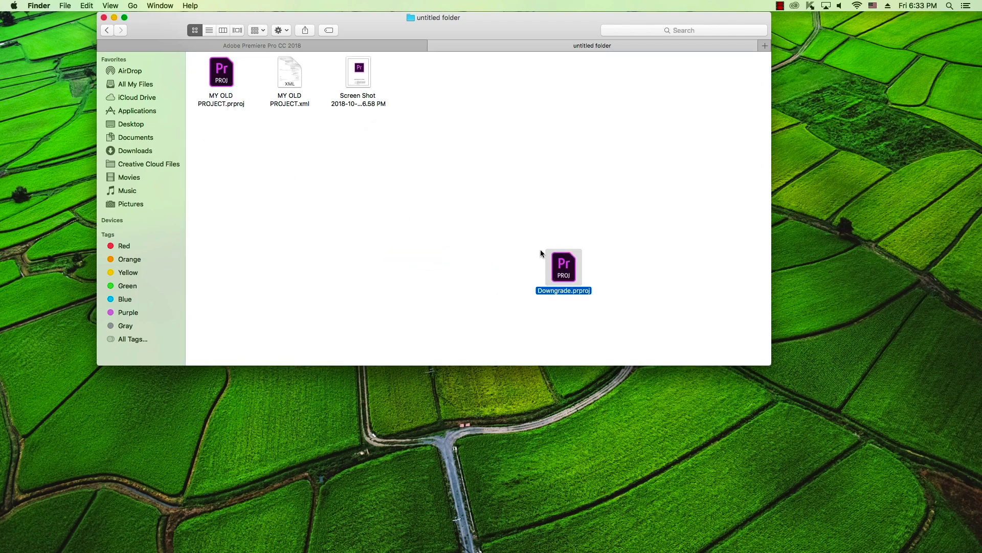
{"action": "double_click", "coordinate": [572, 261]}
{"action": "type", "text": "Downgraded My Old Project"}
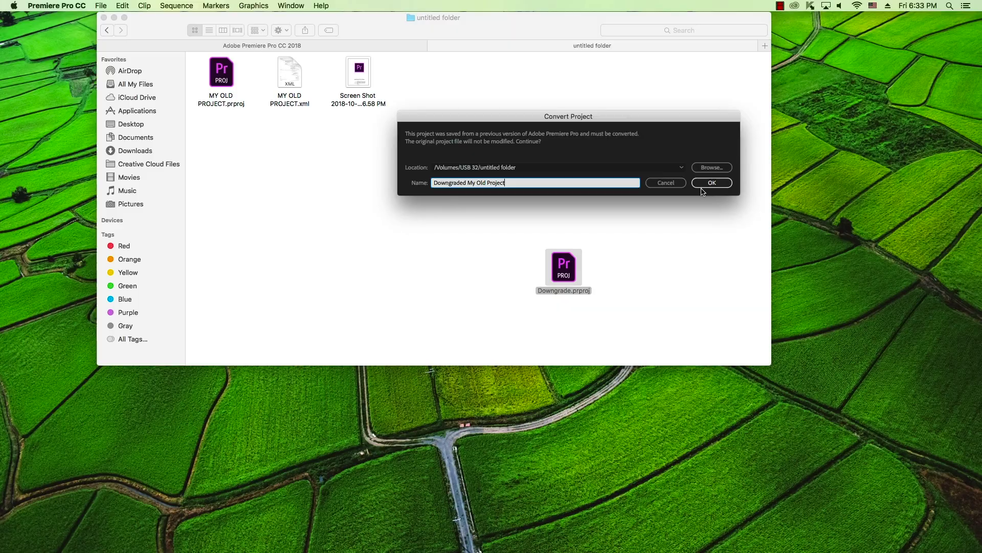
Step: Convert the project under the name Downgraded and scrub the playhead to about two seconds
{"action": "left_click", "coordinate": [703, 185]}
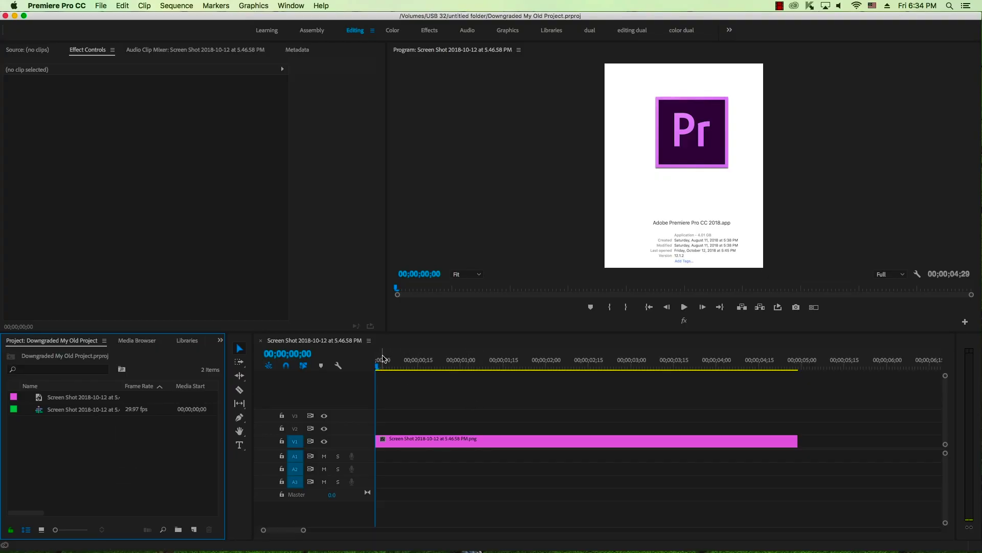
{"action": "left_click_drag", "start_coordinate": [382, 358], "coordinate": [630, 355]}
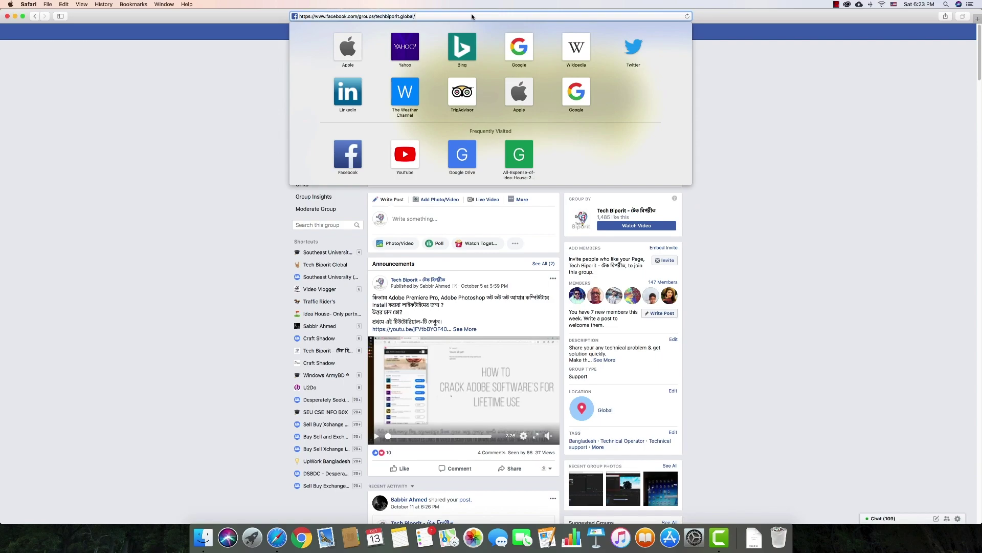
Step: Dismiss the address suggestions and scroll down the Tech Biporit Global Facebook group page
{"action": "left_click", "coordinate": [206, 119]}
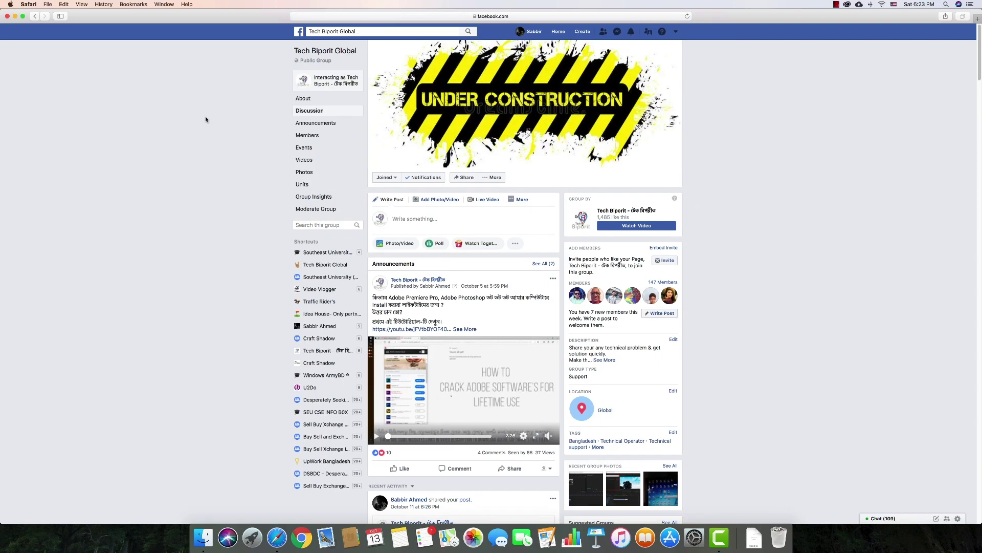
{"action": "scroll", "coordinate": [205, 120], "scroll_direction": "down", "scroll_amount": 5}
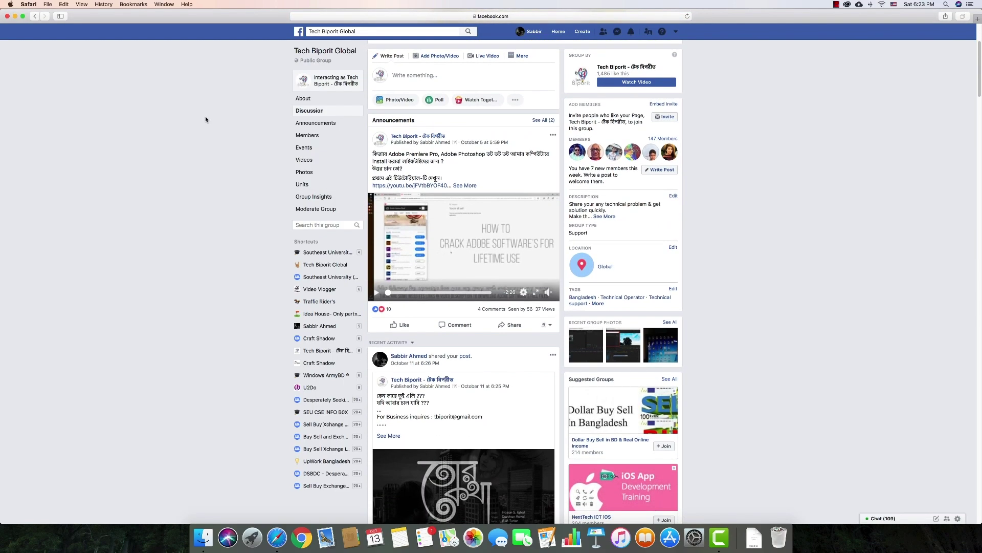
{"action": "scroll", "coordinate": [204, 116], "scroll_direction": "down", "scroll_amount": 4}
{"action": "scroll", "coordinate": [204, 116], "scroll_direction": "down", "scroll_amount": 4}
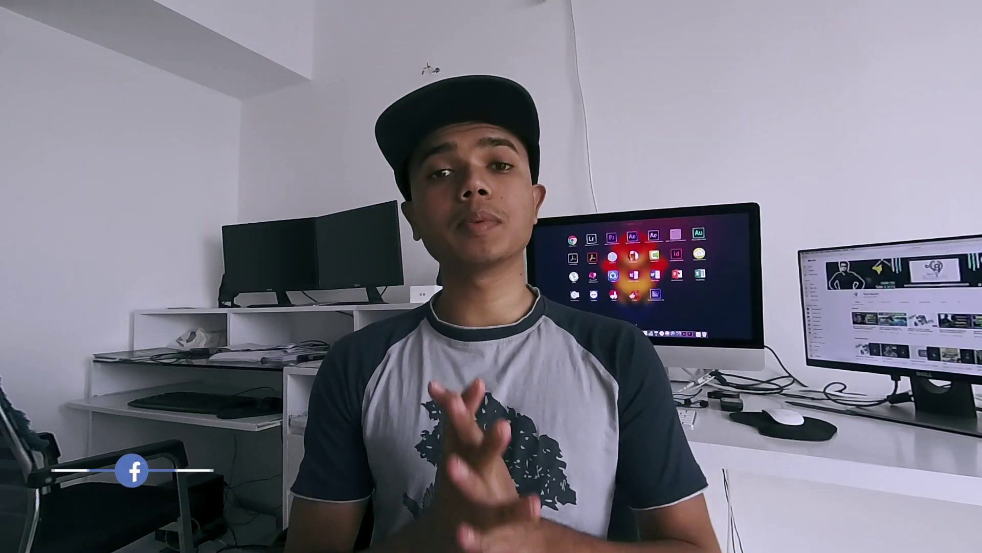